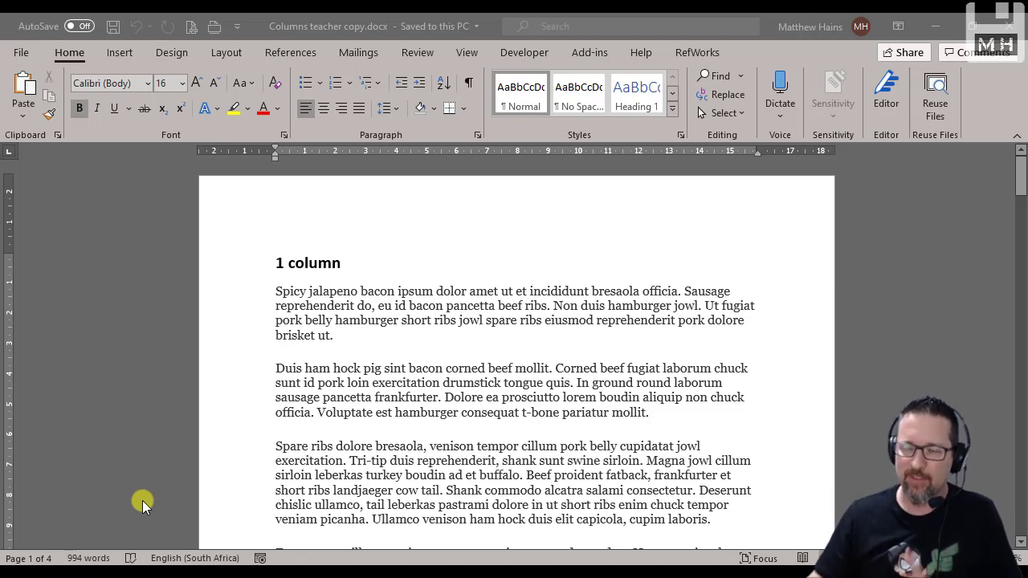
# Look through the full-width body text under the "1 column" heading on the first page.
pyautogui.scroll(-2, 338, 426)
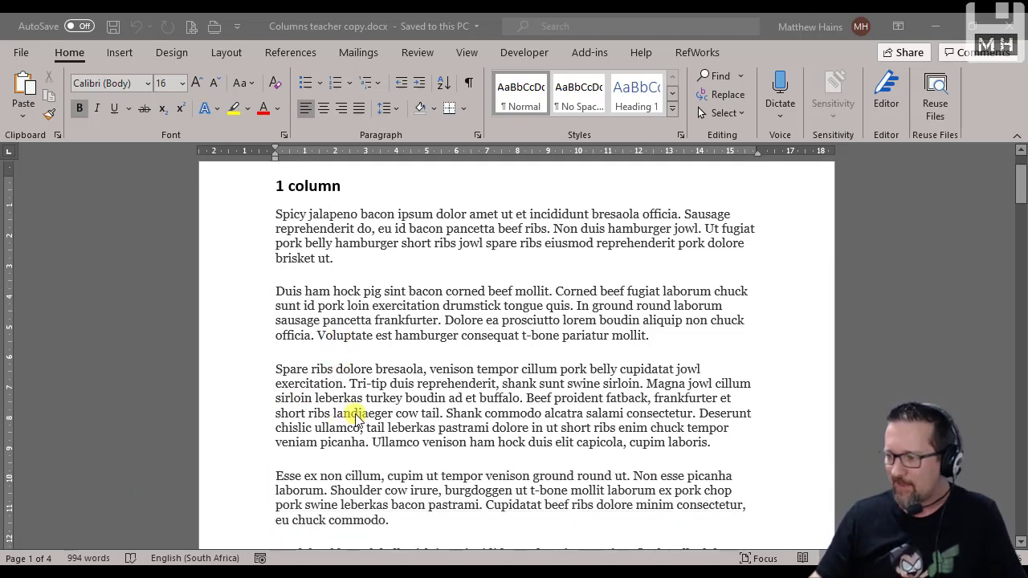
pyautogui.scroll(2, 356, 417)
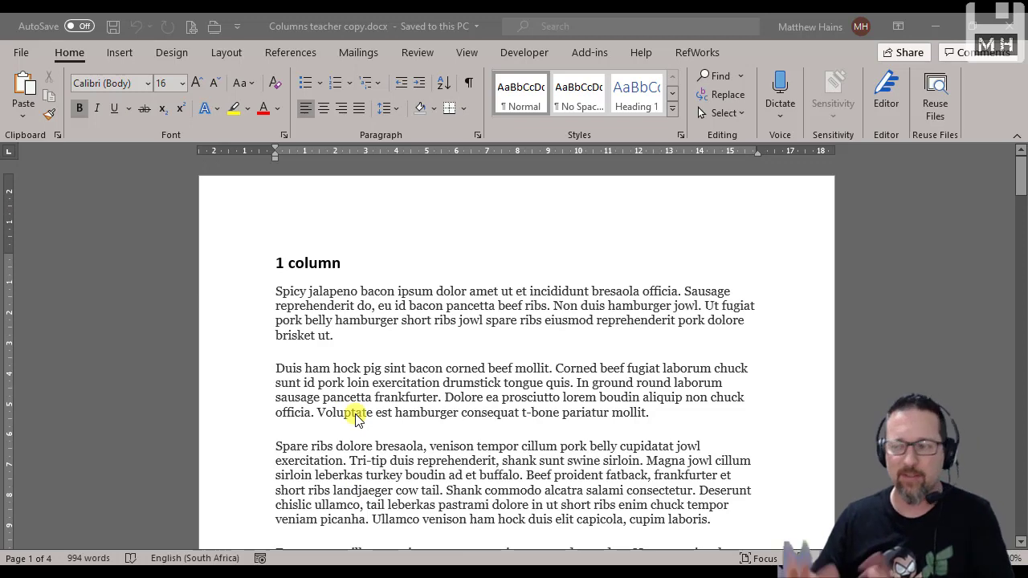
pyautogui.scroll(-8, 349, 398)
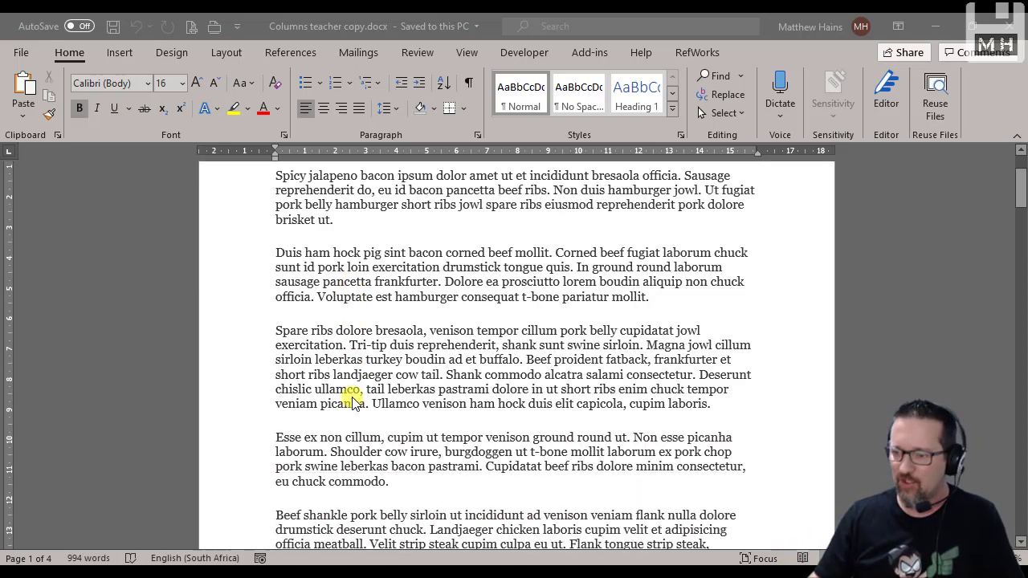
pyautogui.scroll(6, 350, 402)
pyautogui.scroll(2, 353, 402)
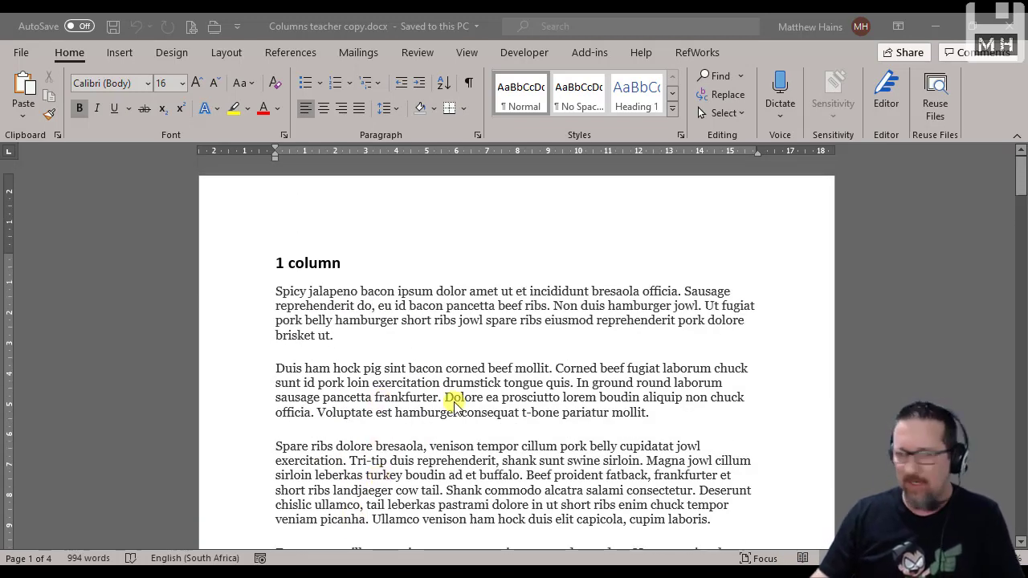
pyautogui.scroll(-2, 454, 405)
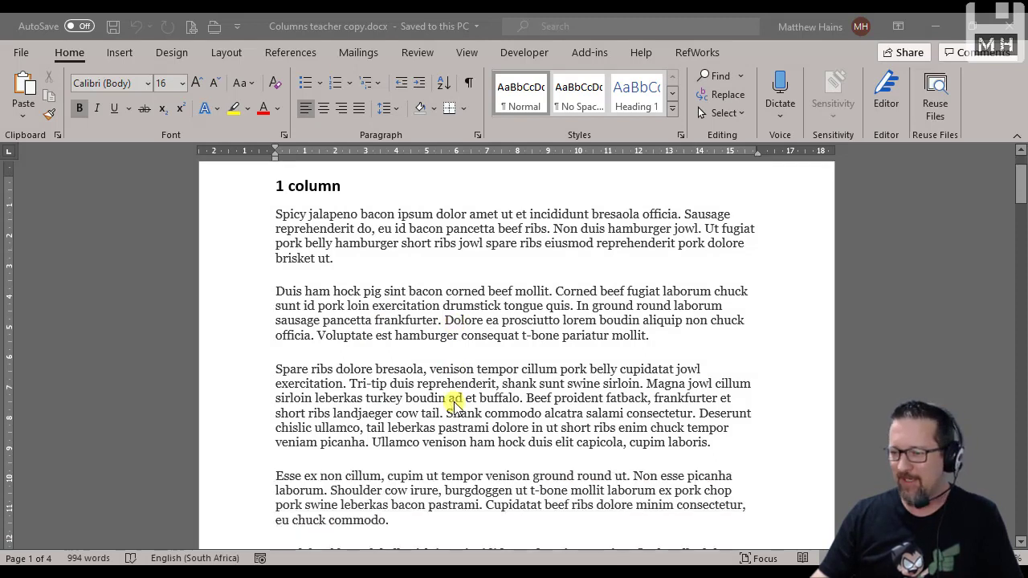
pyautogui.scroll(1, 453, 405)
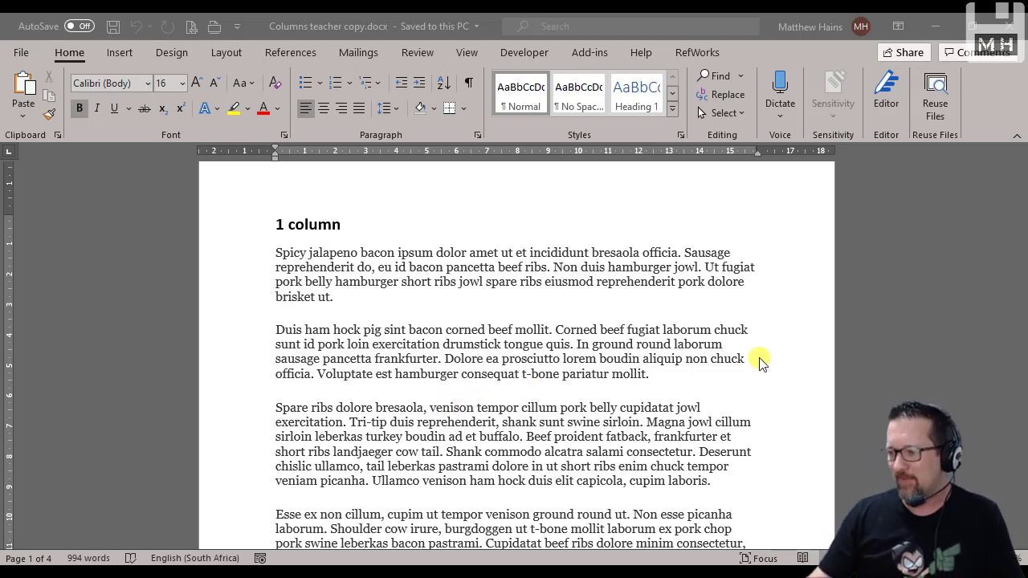
pyautogui.scroll(1, 603, 346)
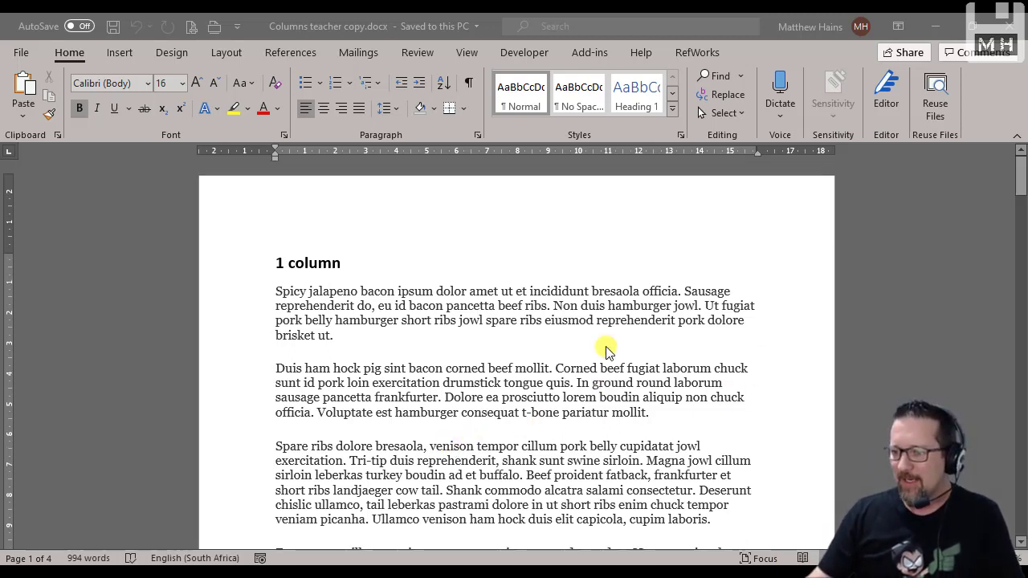
pyautogui.click(290, 261)
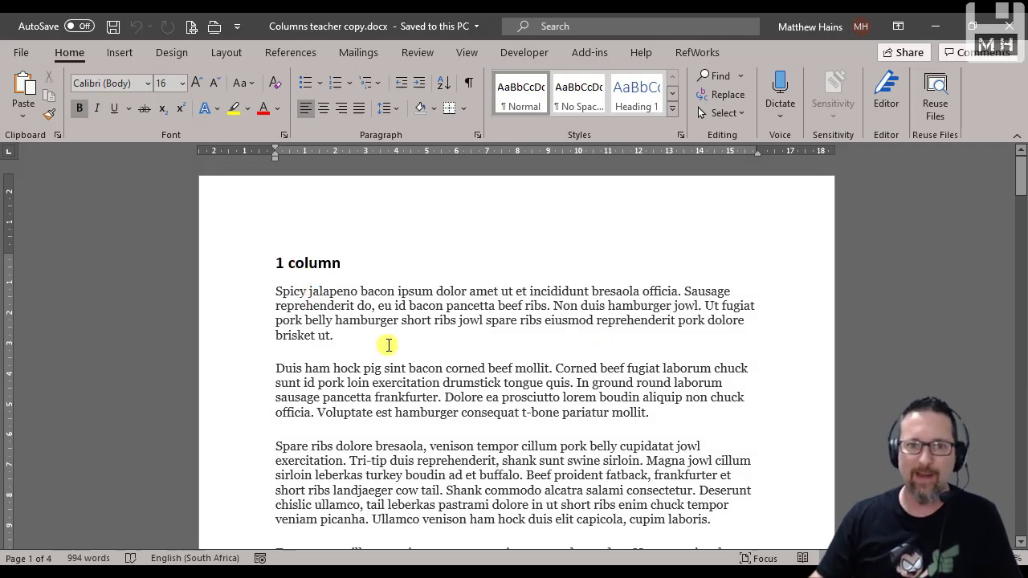
pyautogui.scroll(-6, 388, 344)
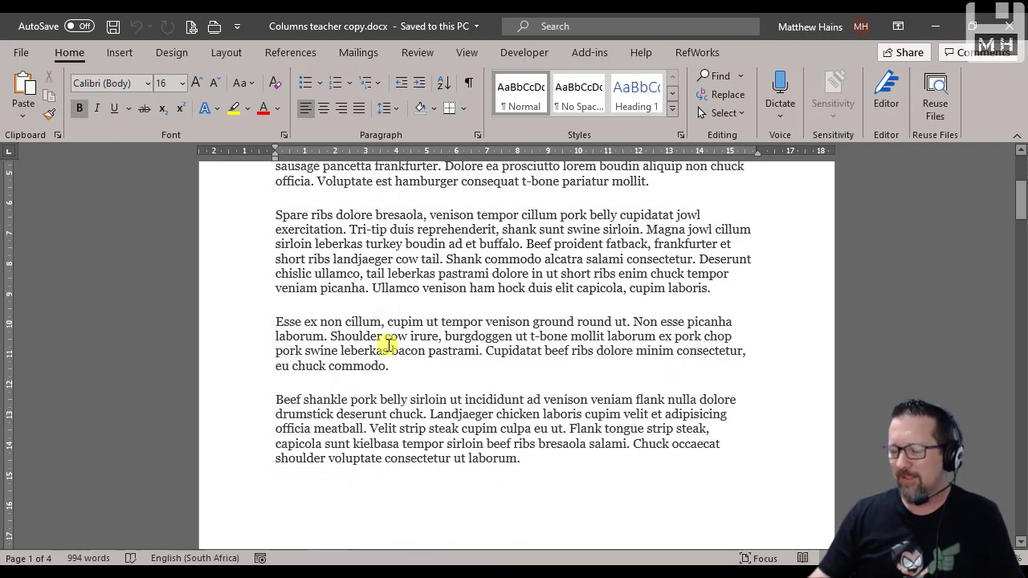
pyautogui.scroll(-11, 388, 344)
pyautogui.scroll(12, 388, 344)
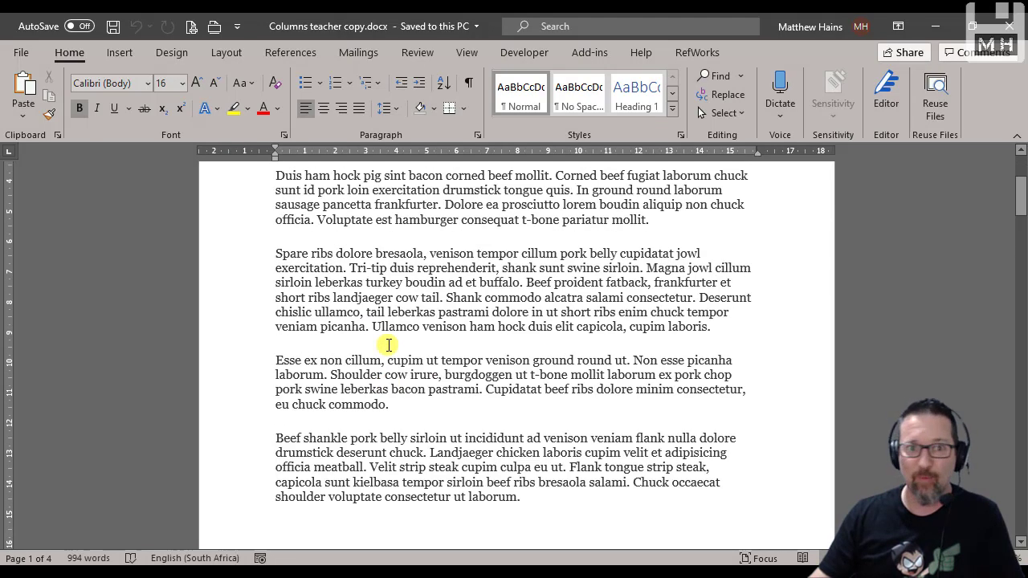
pyautogui.scroll(5, 388, 344)
# Check which column preset applies at the end of the first paragraph under "1 column".
pyautogui.click(400, 334)
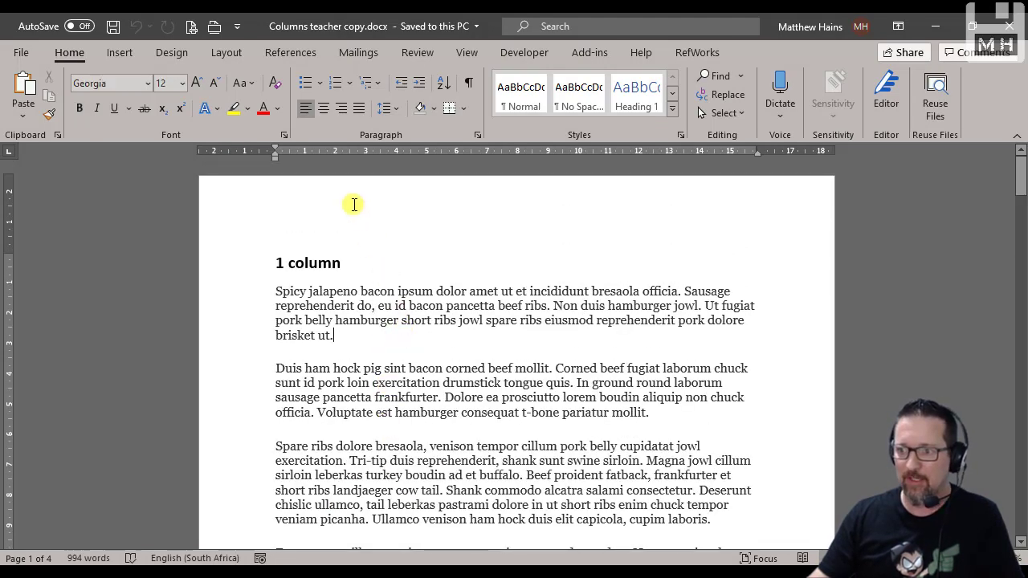
pyautogui.click(240, 53)
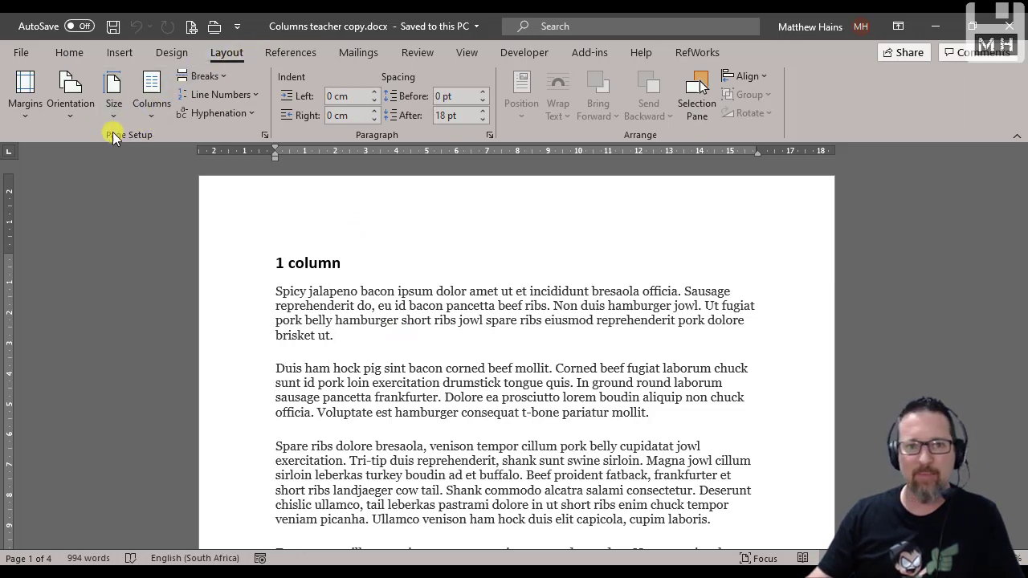
pyautogui.click(151, 86)
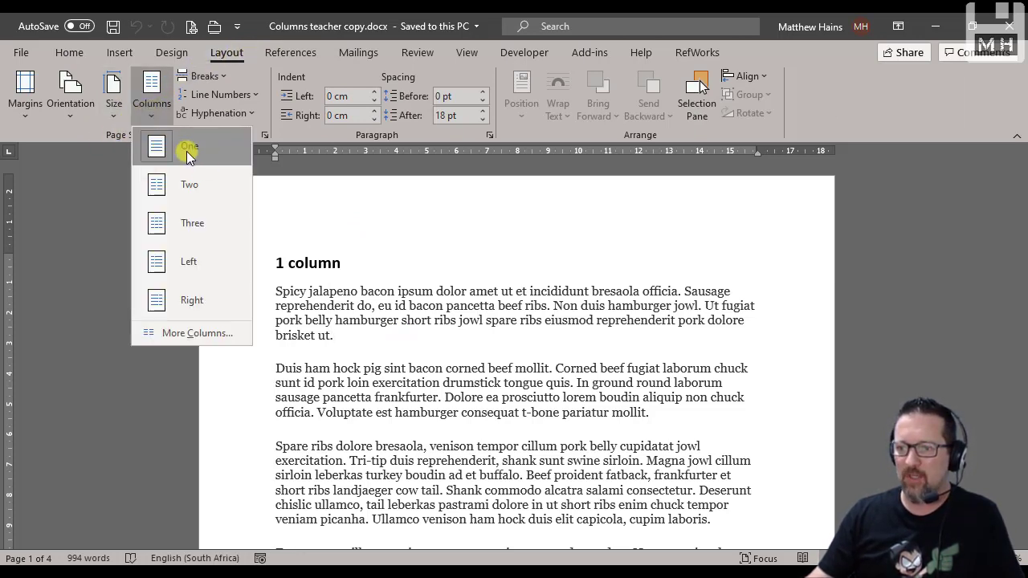
pyautogui.click(465, 262)
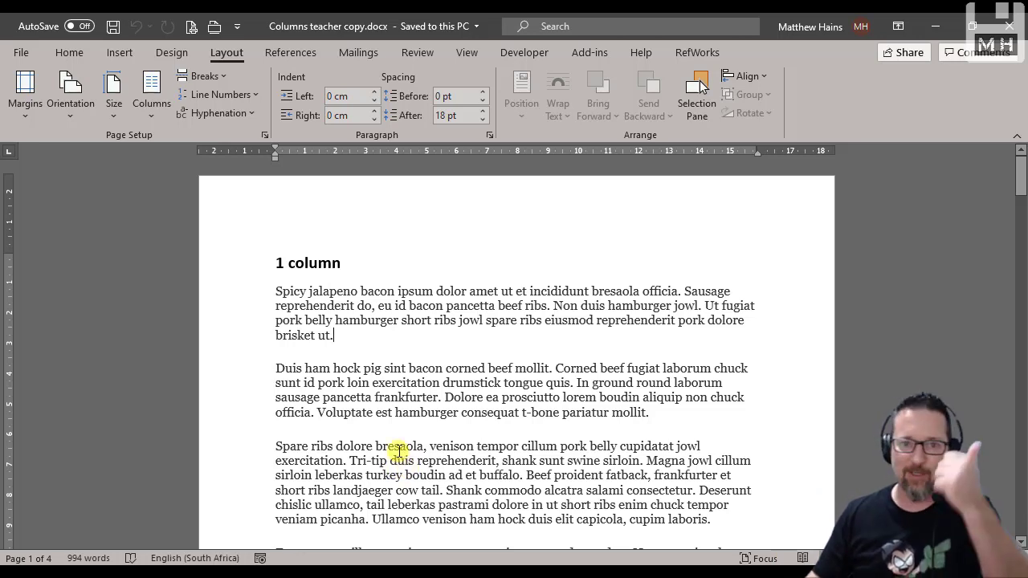
# Examine the body text under the "2 columns" heading on page 2 at a reduced zoom.
pyautogui.scroll(-8, 398, 451)
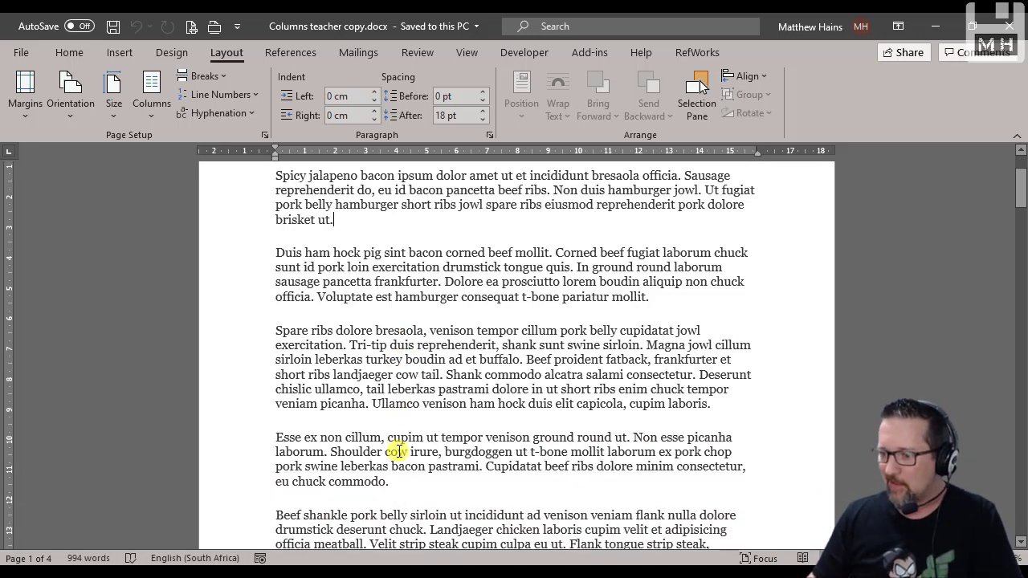
pyautogui.scroll(-10, 398, 451)
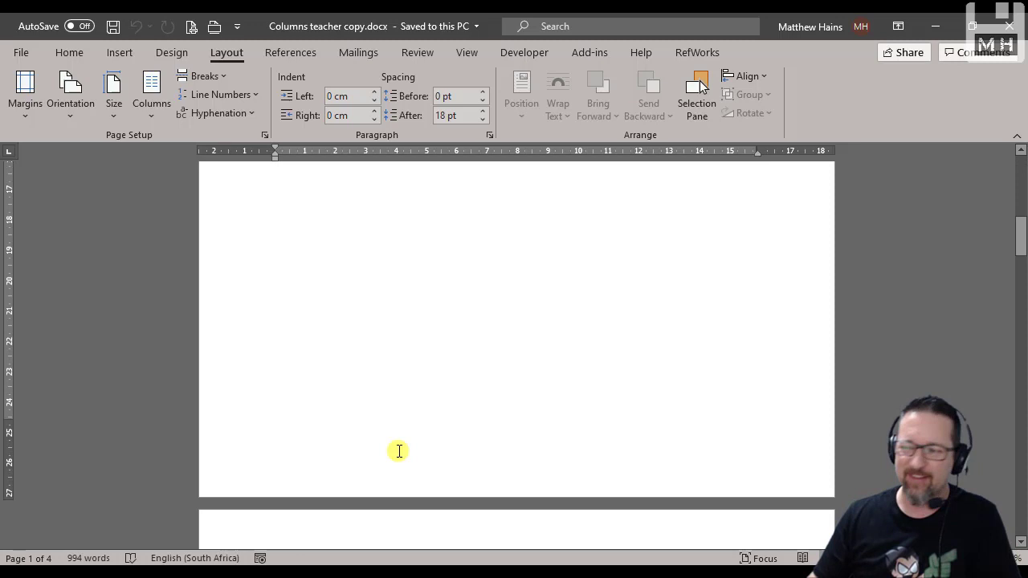
pyautogui.scroll(-4, 399, 451)
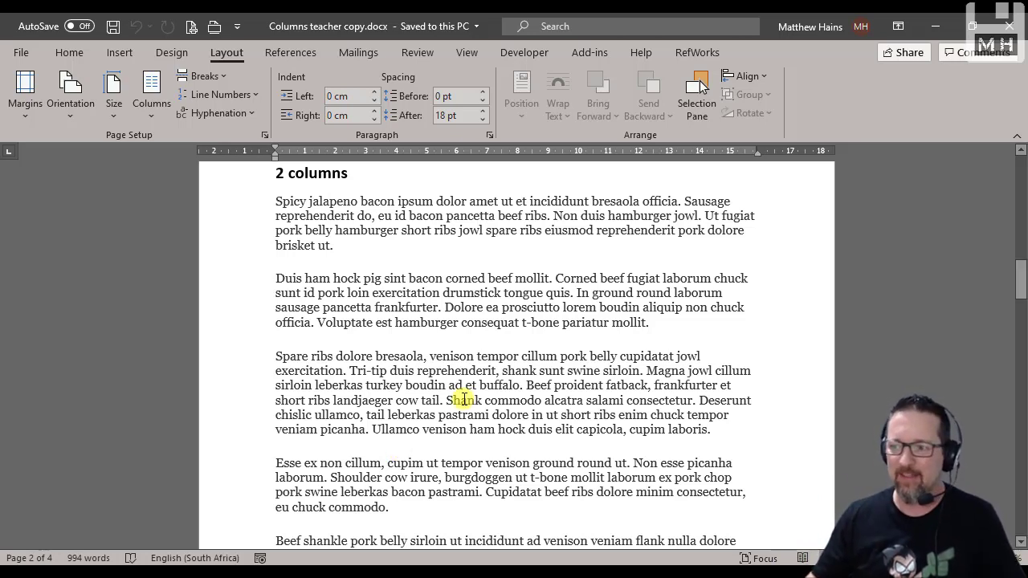
pyautogui.scroll(1, 468, 408)
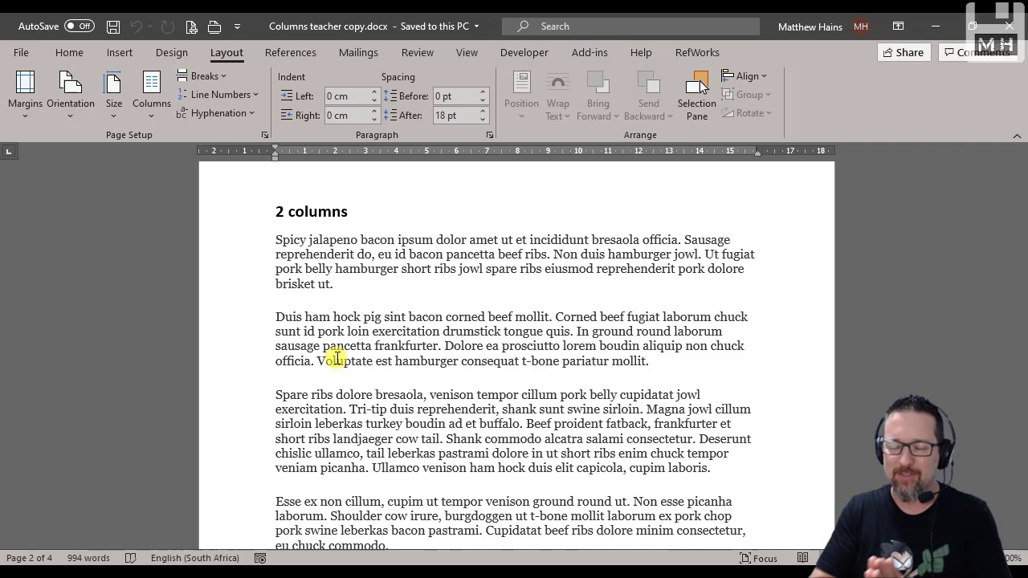
pyautogui.scroll(-5, 311, 363)
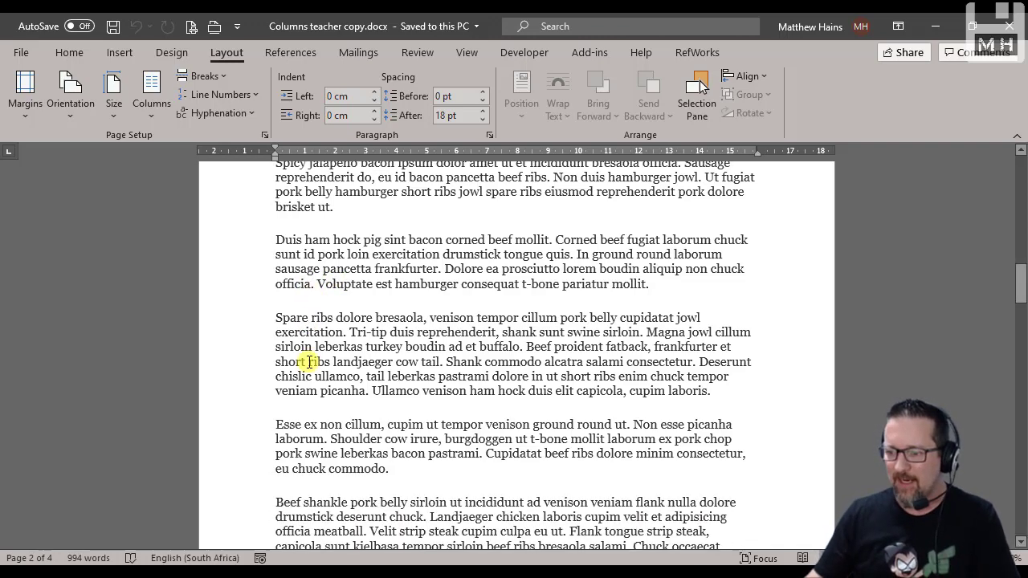
pyautogui.scroll(2, 322, 370)
pyautogui.scroll(3, 322, 370)
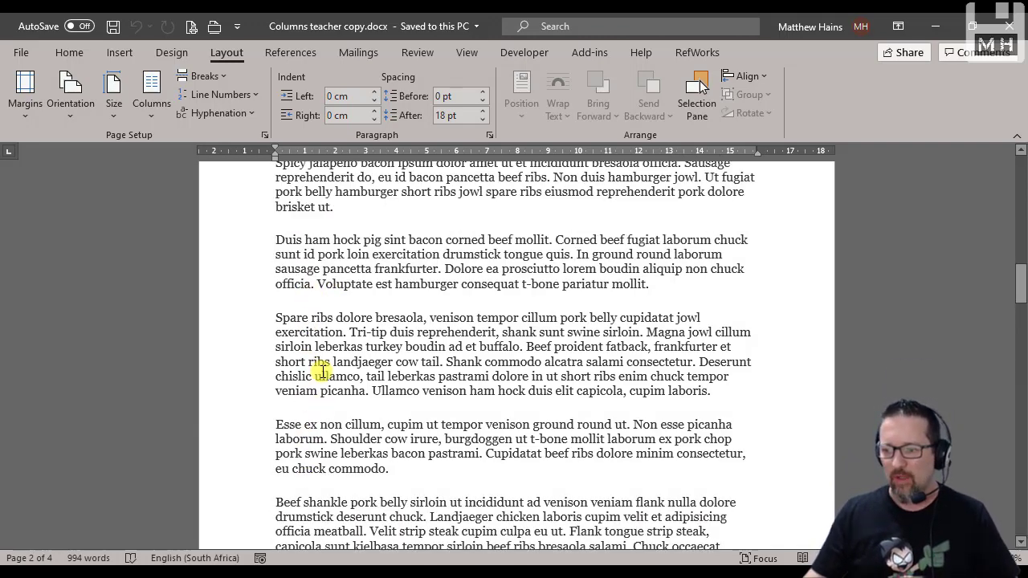
pyautogui.keyDown('ctrl'); pyautogui.scroll(-3, 321, 370); pyautogui.keyUp('ctrl')
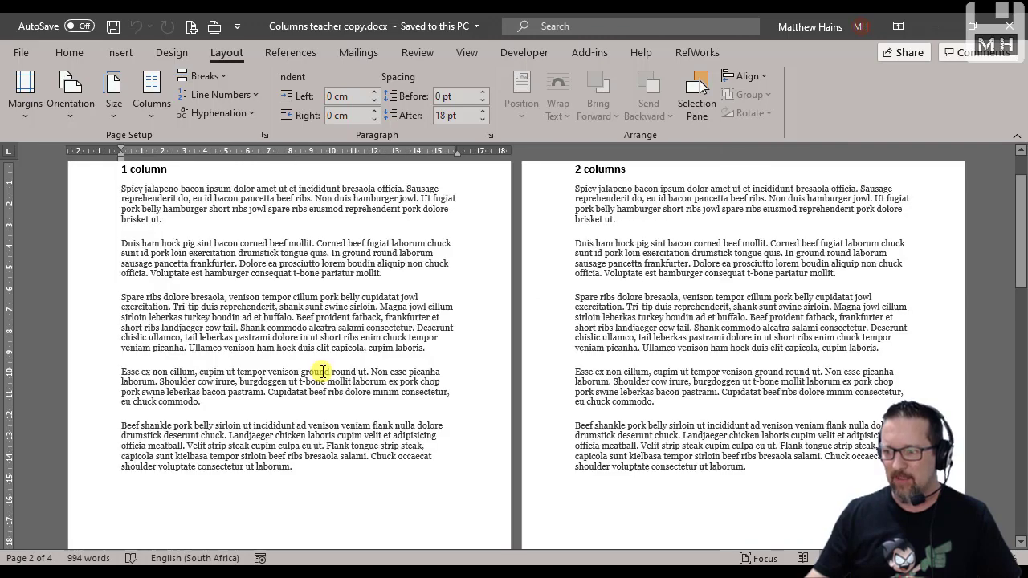
pyautogui.keyDown('ctrl'); pyautogui.scroll(1, 321, 371); pyautogui.keyUp('ctrl')
pyautogui.scroll(1, 292, 367)
pyautogui.scroll(-3, 321, 374)
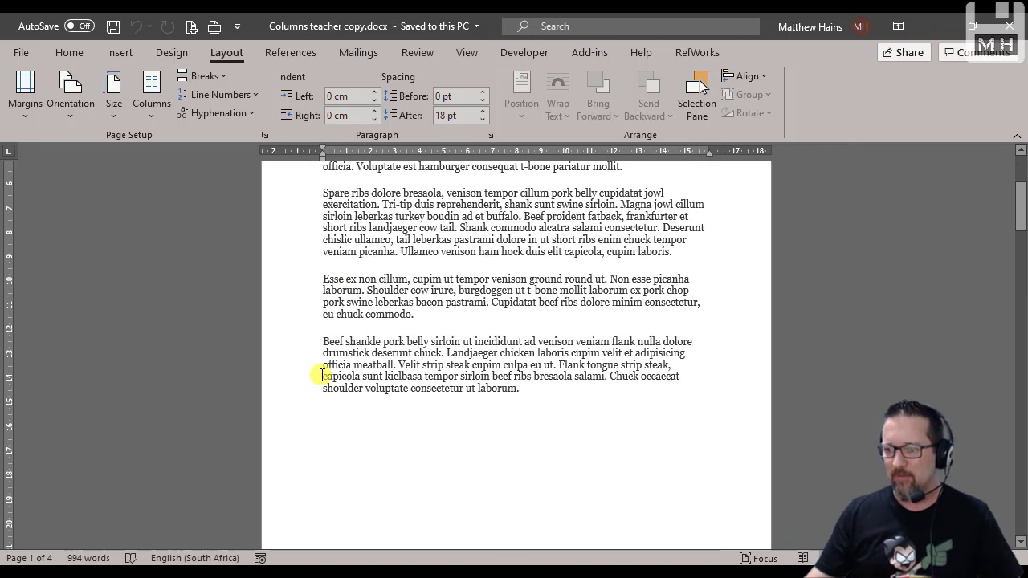
pyautogui.scroll(-15, 321, 374)
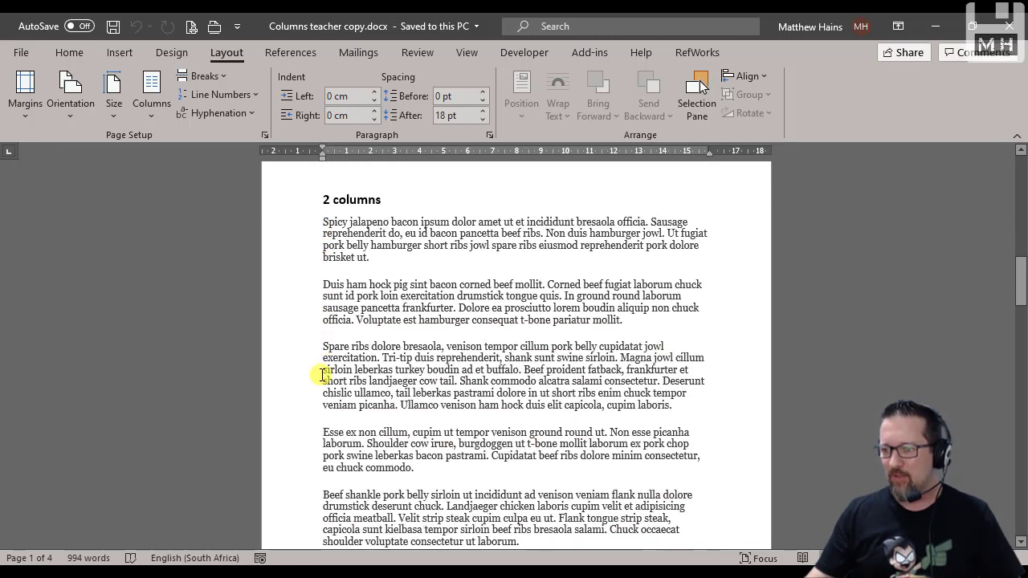
# Format only the five body paragraphs under the "2 columns" heading in two columns, leaving out the heading.
pyautogui.scroll(-1, 321, 374)
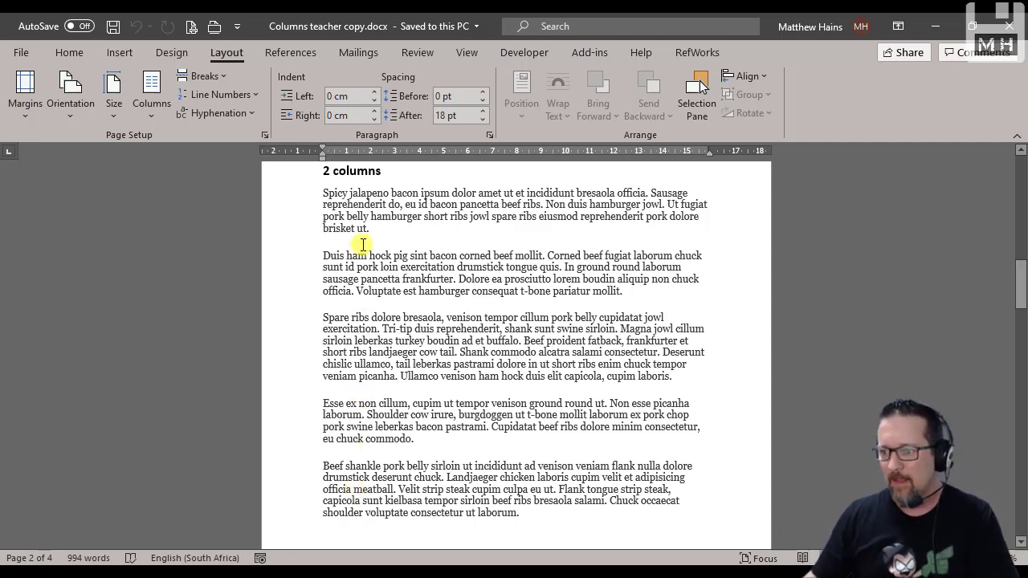
pyautogui.moveTo(323, 192); pyautogui.dragTo(524, 509)
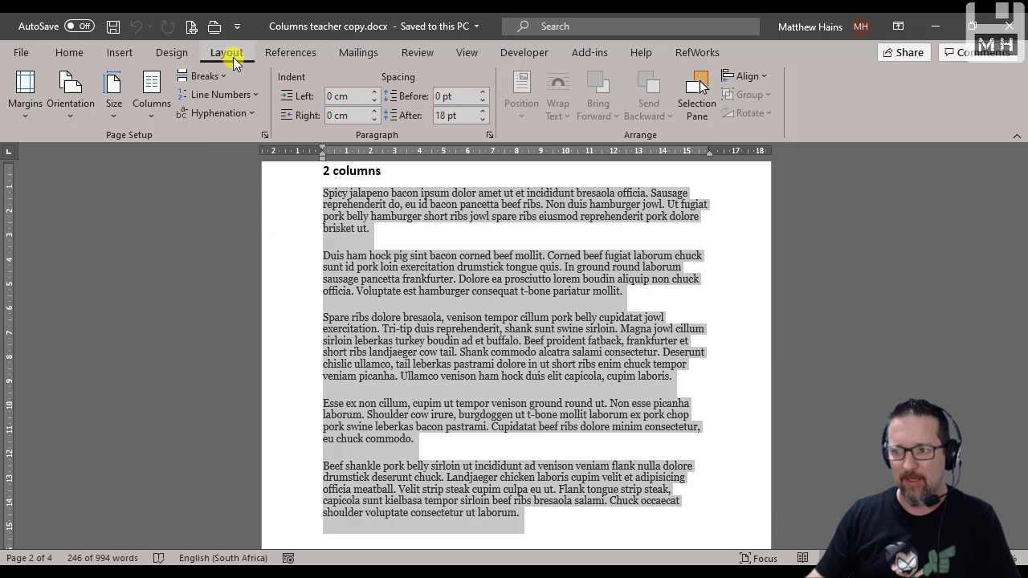
pyautogui.click(164, 122)
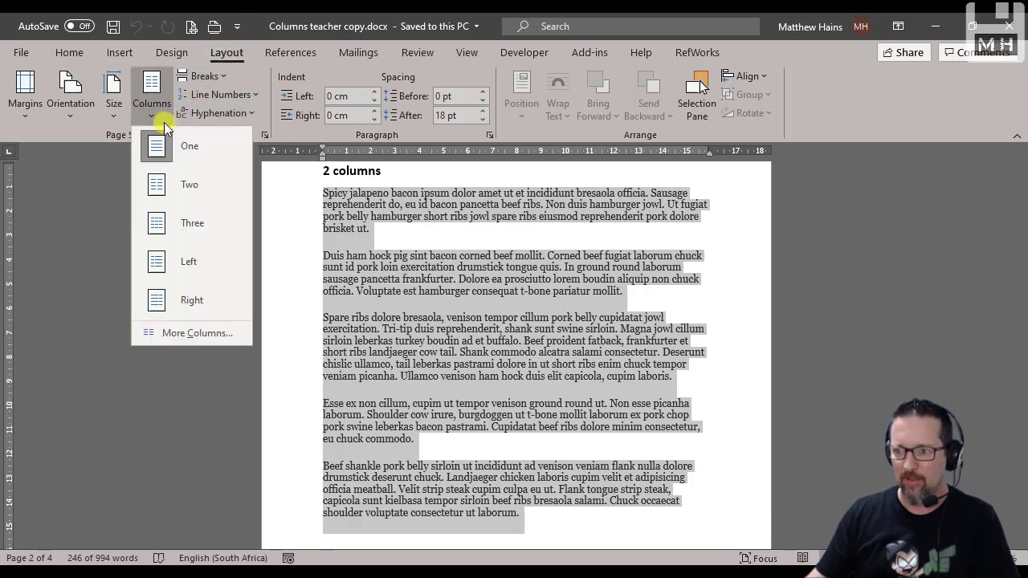
pyautogui.click(188, 187)
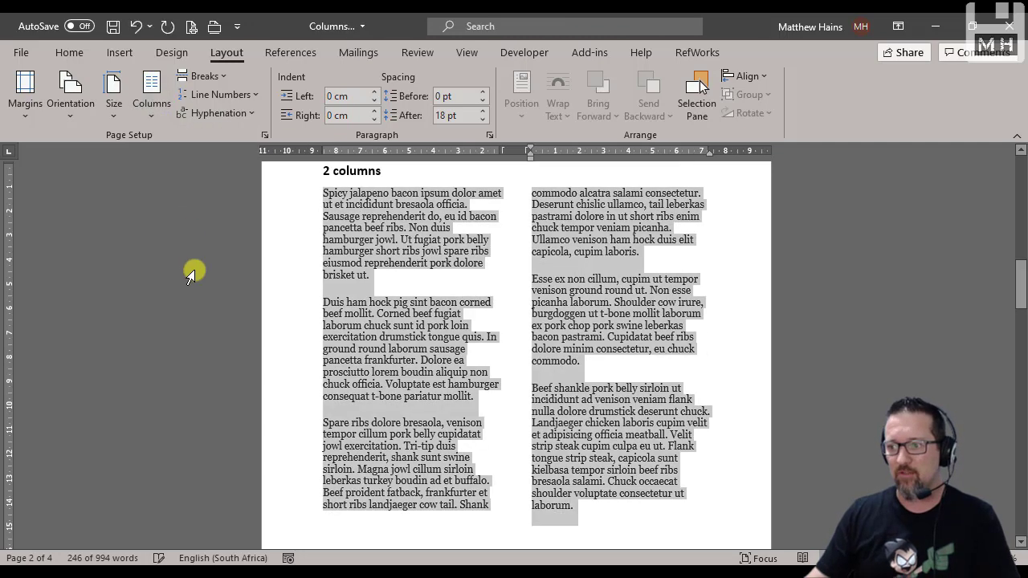
pyautogui.click(501, 420)
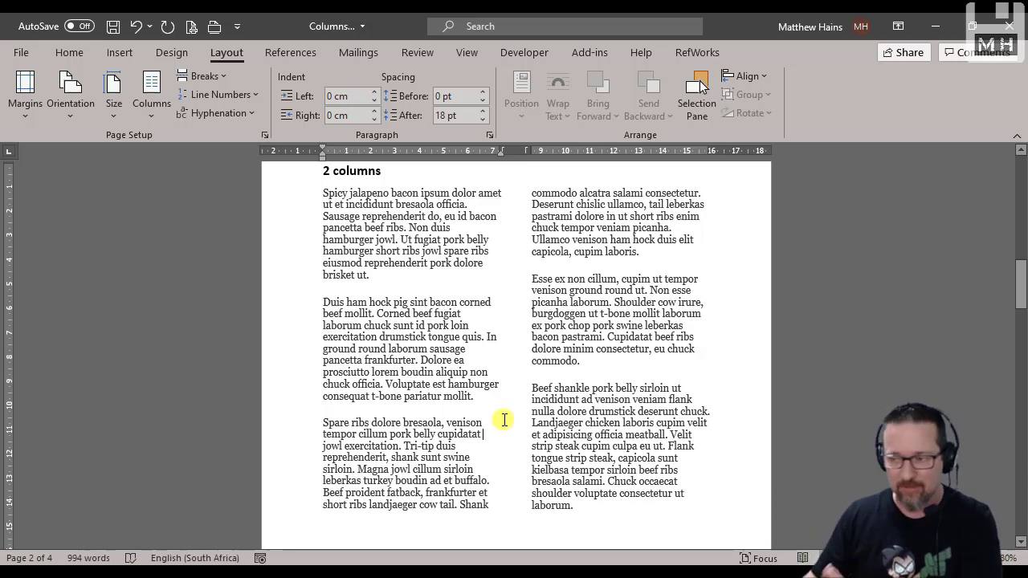
# Review the page 2 column layout and undo the two-column formatting of the body paragraphs.
pyautogui.scroll(1, 495, 365)
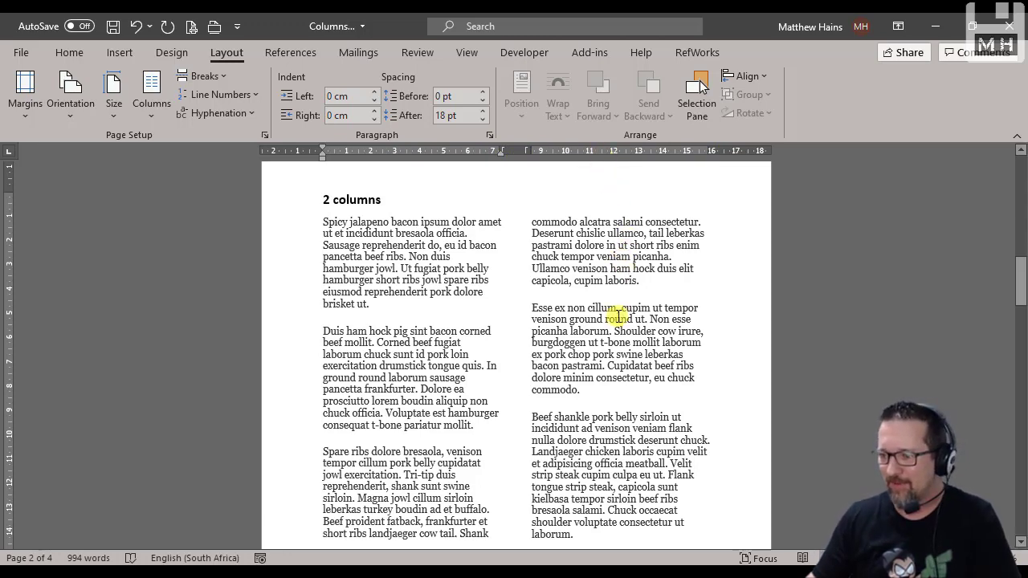
pyautogui.scroll(-2, 618, 316)
pyautogui.scroll(-3, 618, 316)
pyautogui.scroll(7, 618, 315)
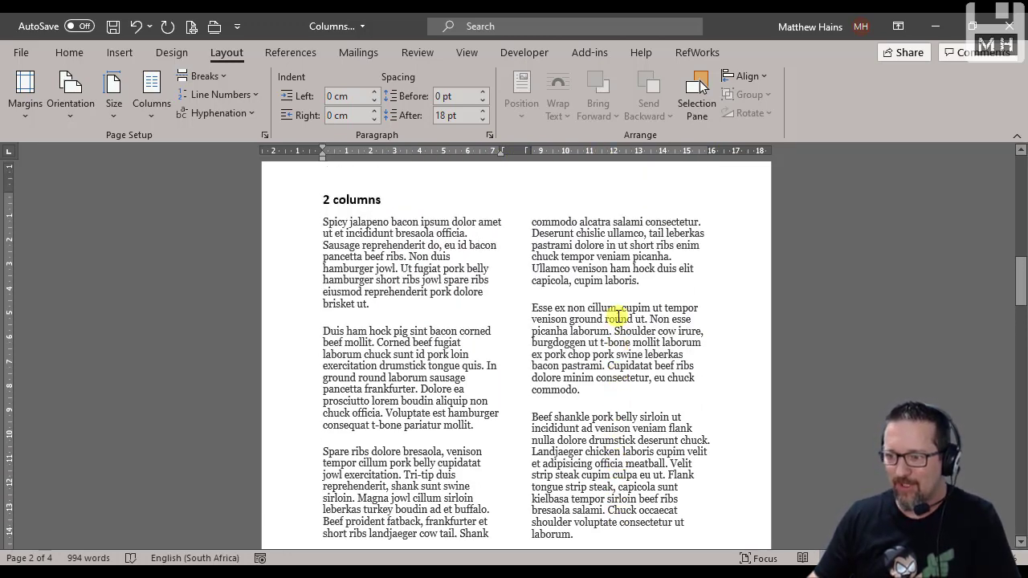
pyautogui.scroll(-3, 618, 316)
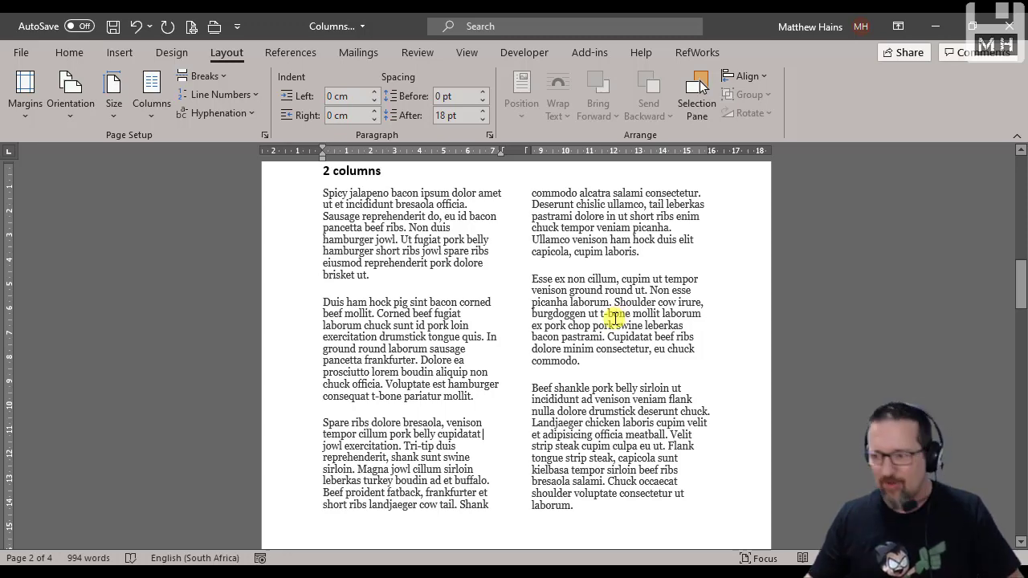
pyautogui.hotkey('ctrl', 'z')
pyautogui.click(576, 317)
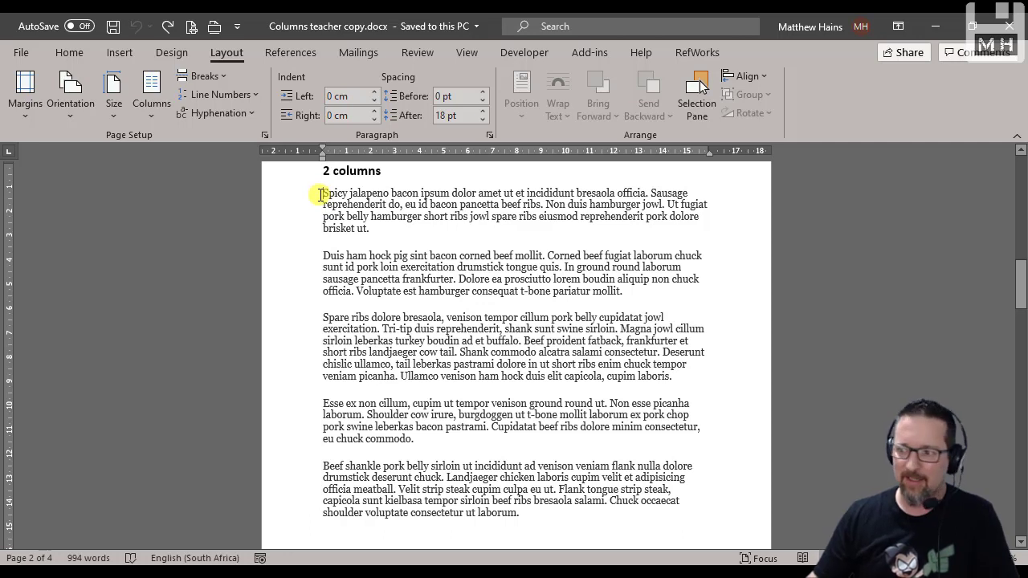
# Apply the Two columns preset with the cursor before the first body paragraph under "2 columns" and no text selected.
pyautogui.click(321, 194)
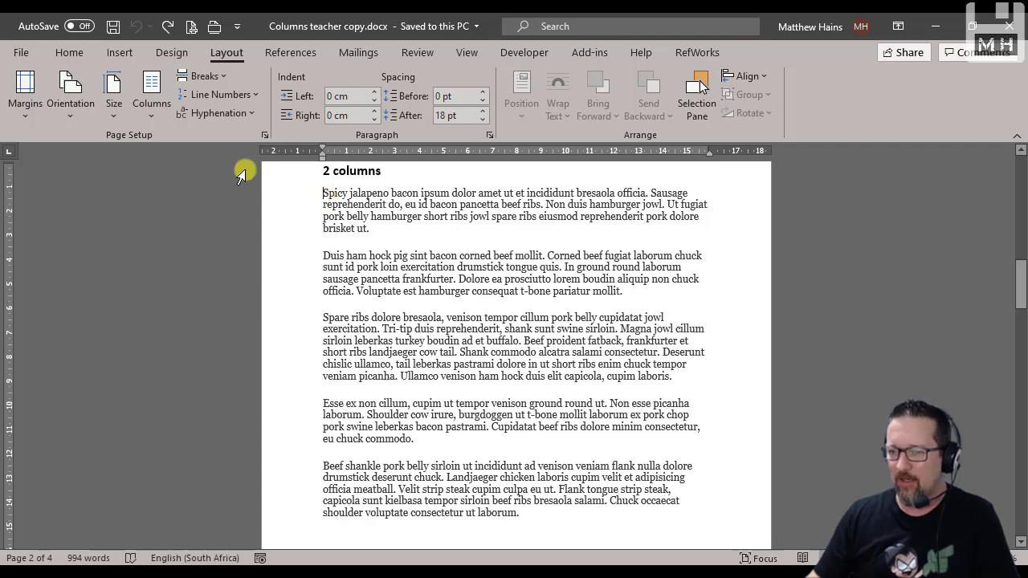
pyautogui.click(159, 120)
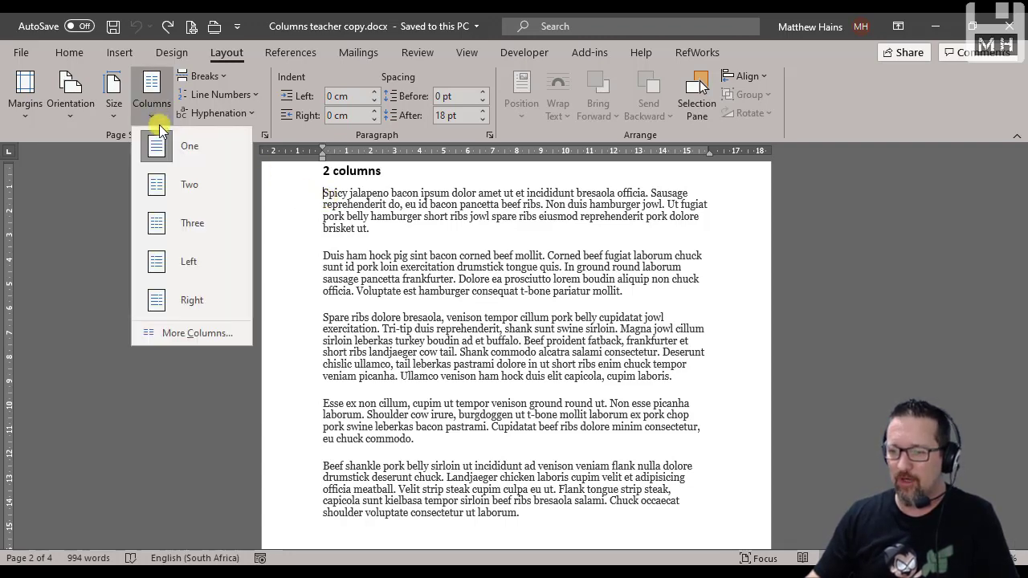
pyautogui.click(176, 178)
pyautogui.scroll(1, 489, 355)
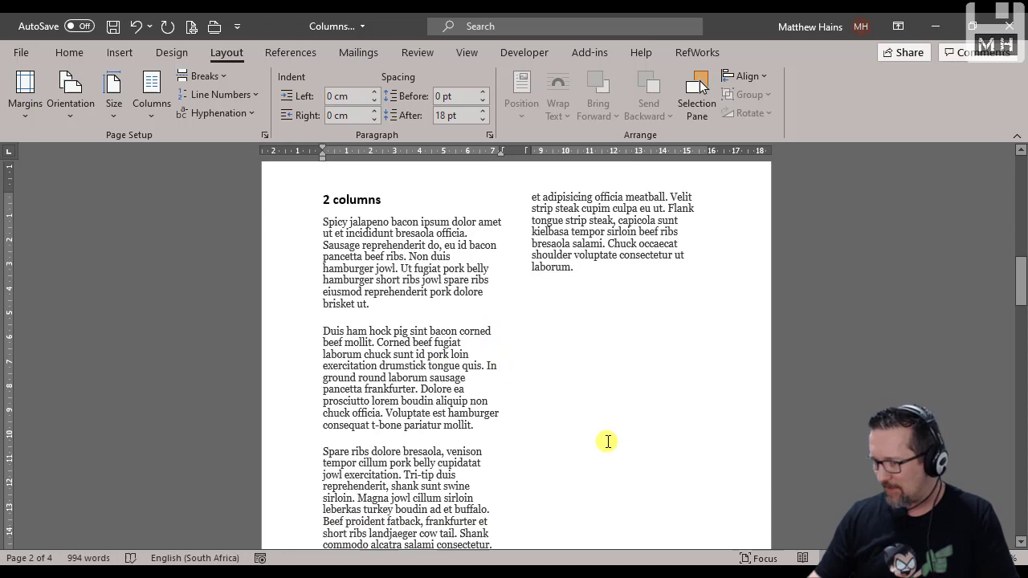
# Review the column layout on pages 2 and 3 and undo the two-column formatting applied without a text selection.
pyautogui.scroll(-4, 608, 441)
pyautogui.scroll(-8, 608, 440)
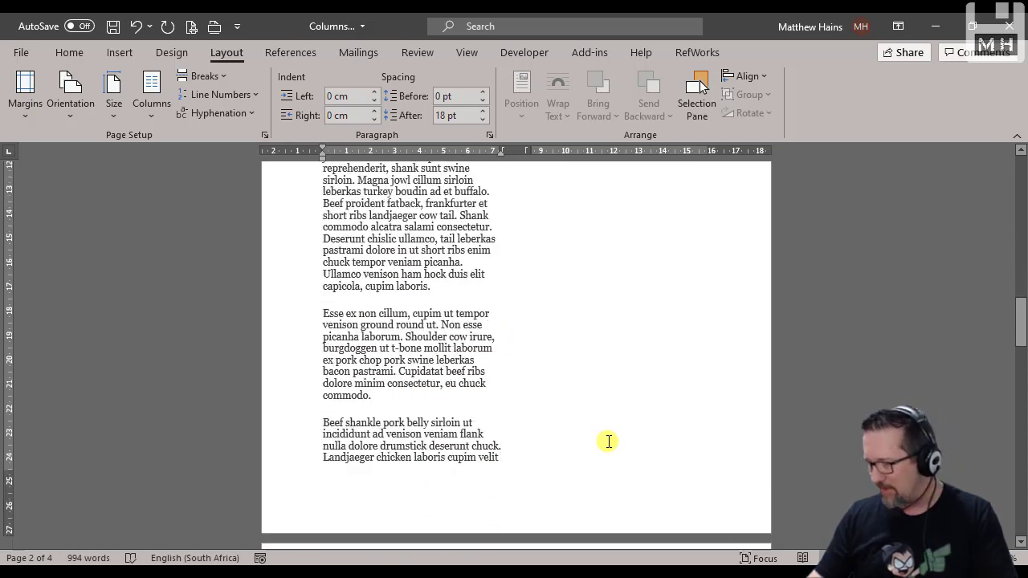
pyautogui.scroll(4, 607, 440)
pyautogui.scroll(-9, 608, 440)
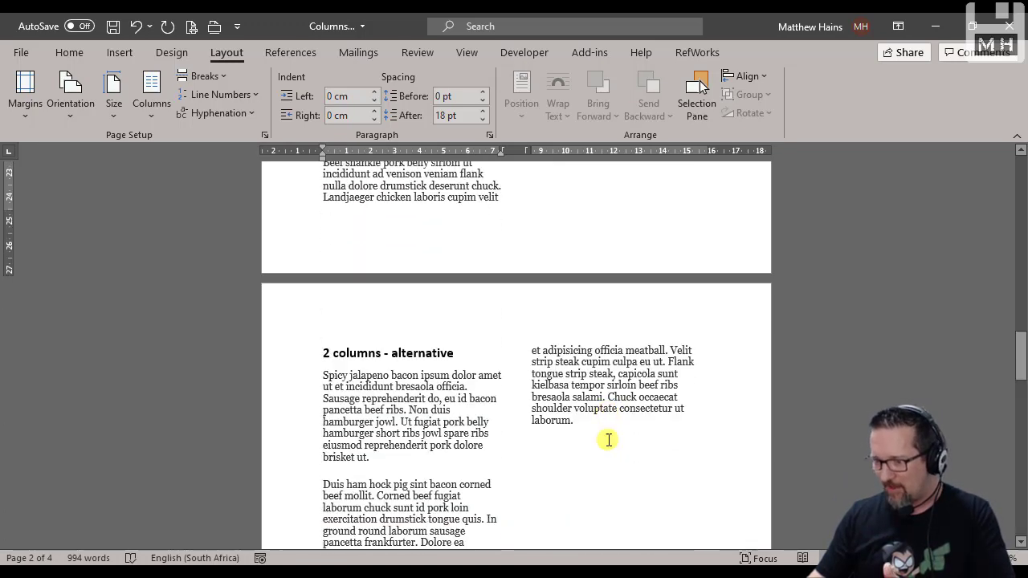
pyautogui.scroll(-1, 608, 440)
pyautogui.scroll(-1, 608, 440)
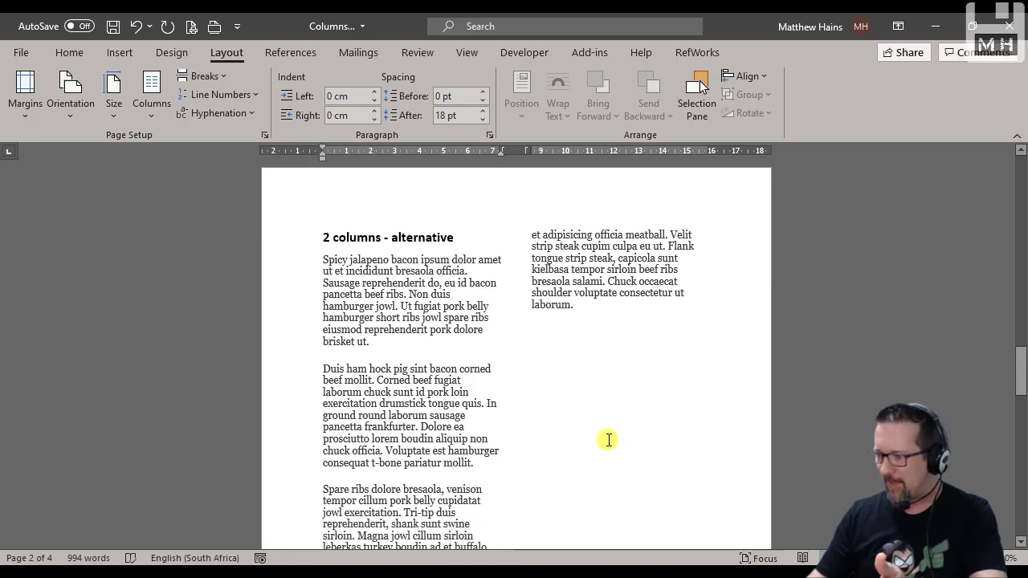
pyautogui.scroll(3, 608, 440)
pyautogui.scroll(3, 607, 440)
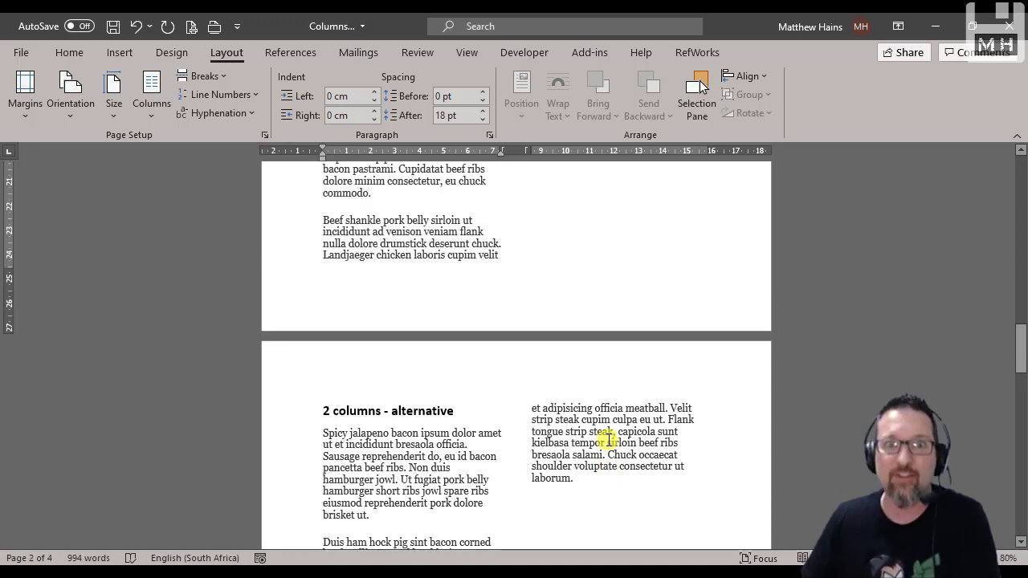
pyautogui.scroll(13, 608, 440)
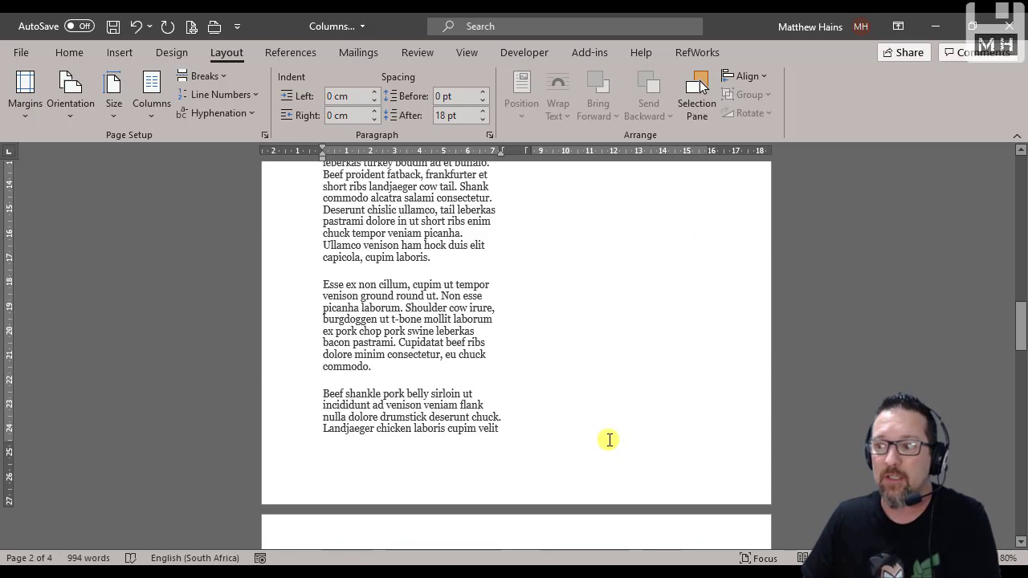
pyautogui.scroll(-10, 608, 440)
pyautogui.scroll(6, 608, 440)
pyautogui.scroll(6, 610, 440)
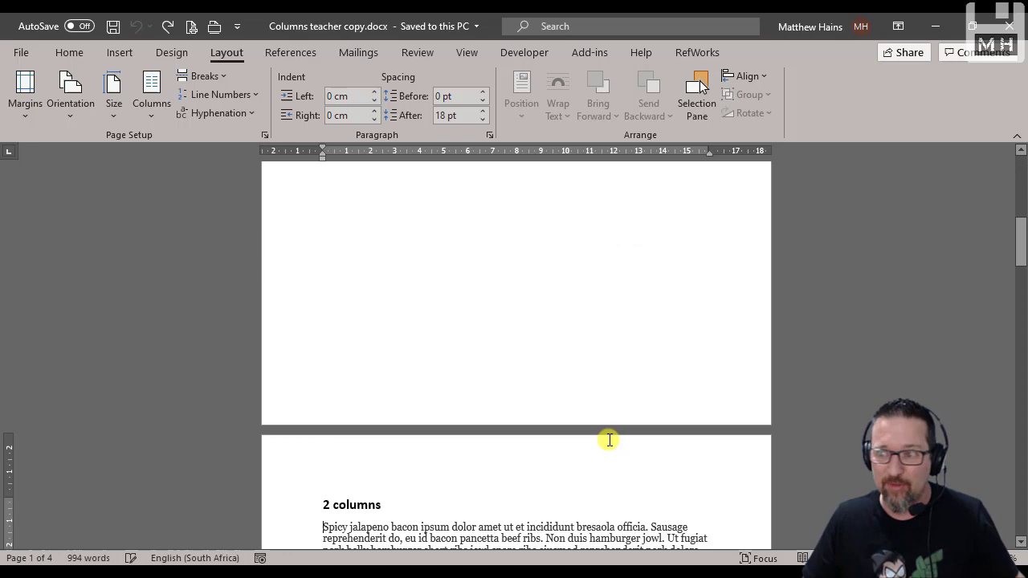
# Select the five body paragraphs under the "2 columns" heading, without the heading, and format them in two columns.
pyautogui.scroll(-11, 523, 406)
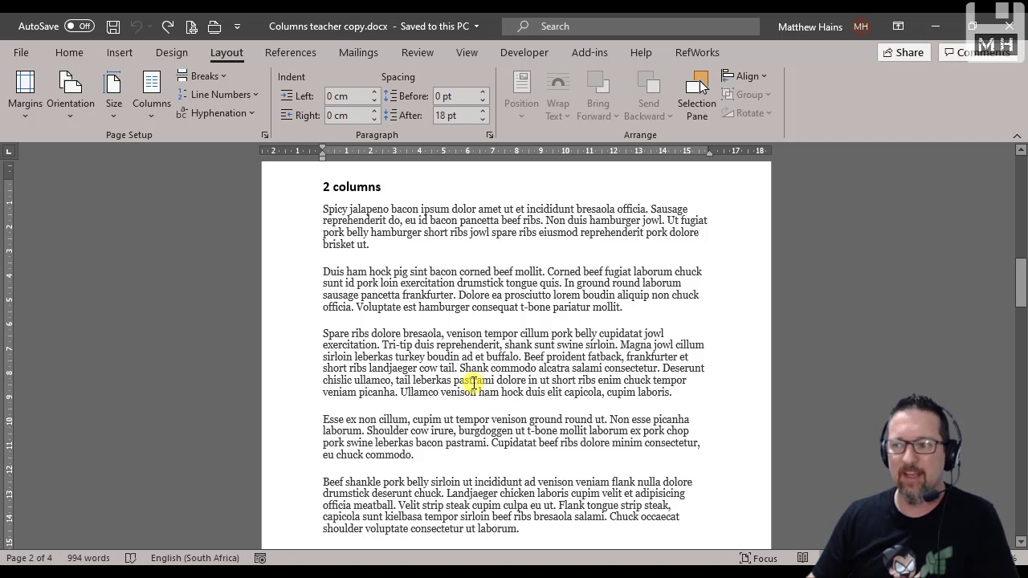
pyautogui.scroll(-1, 358, 245)
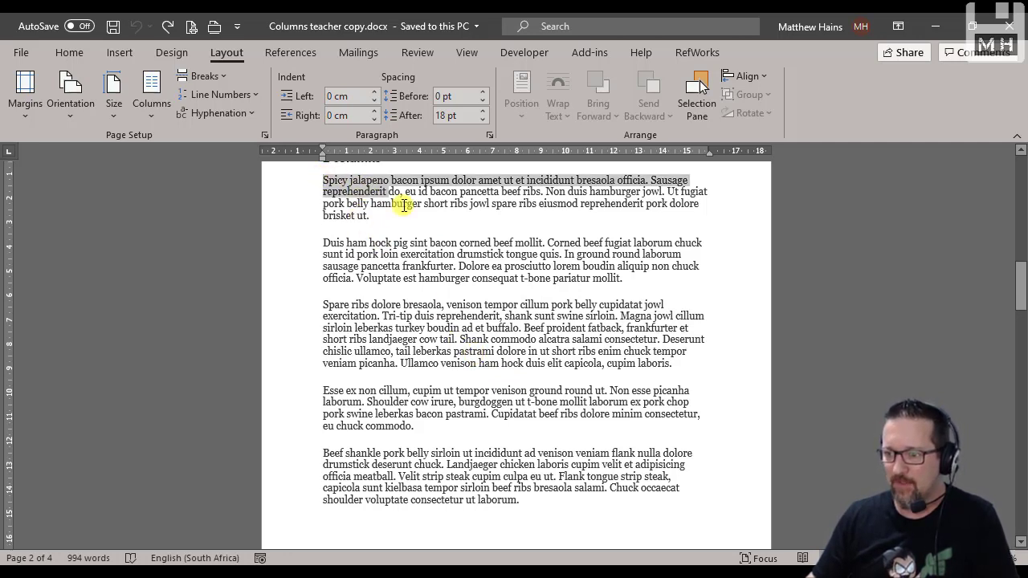
pyautogui.moveTo(404, 205); pyautogui.dragTo(532, 500)
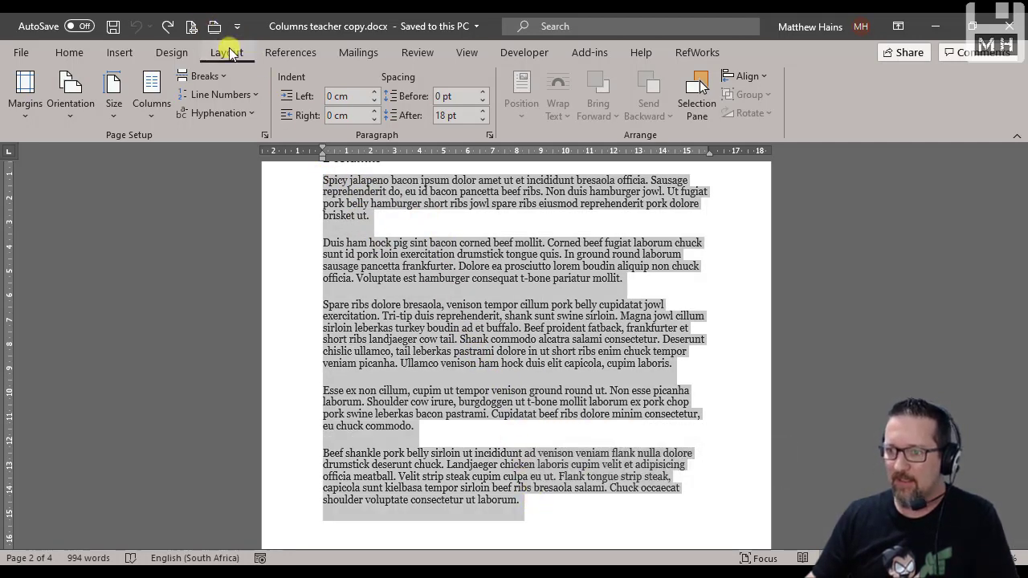
pyautogui.click(163, 119)
pyautogui.click(188, 183)
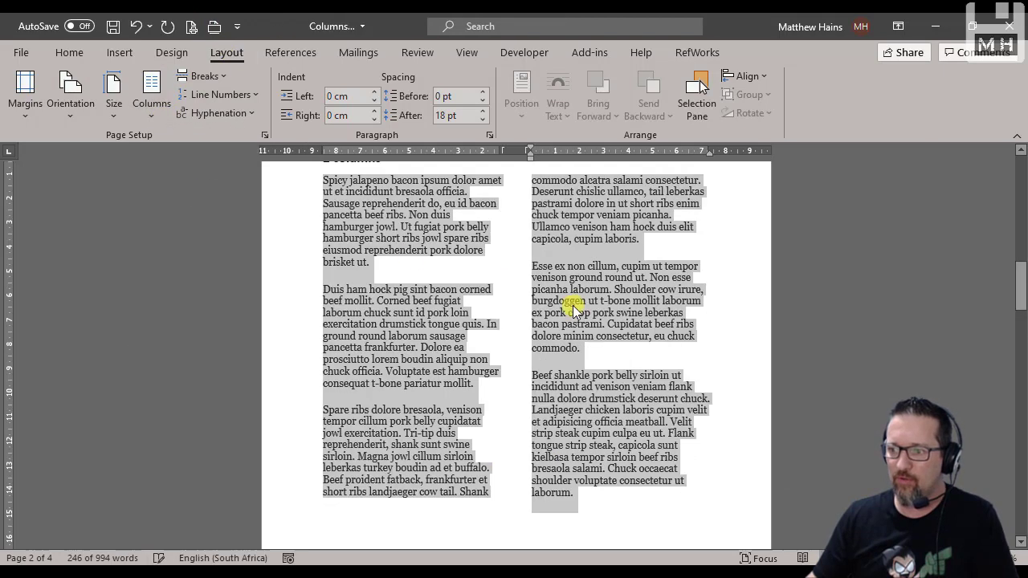
pyautogui.click(630, 336)
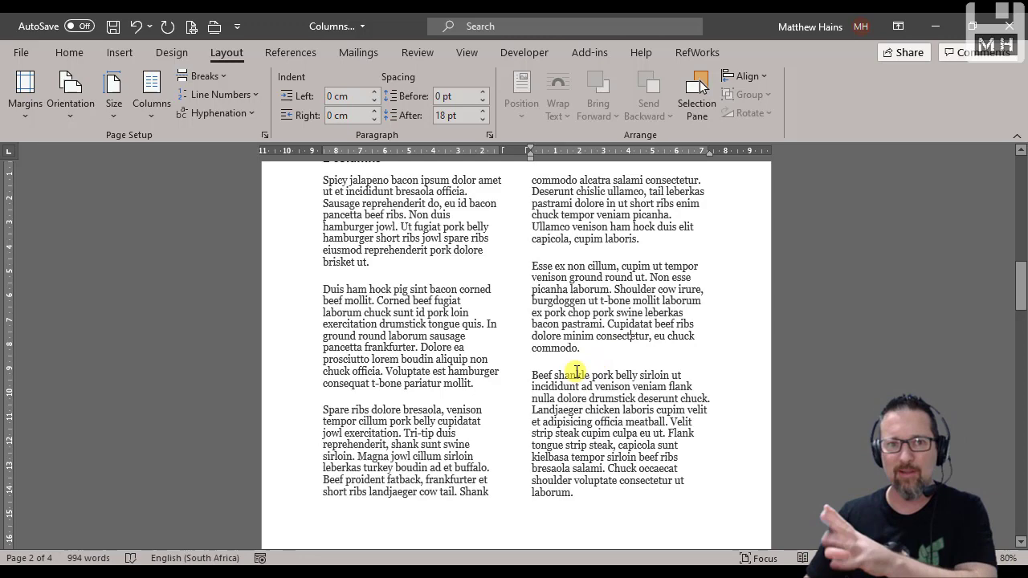
# Format only the last three paragraphs under "2 columns - alternative" on page 3, from "Spare ribs" onward, in two columns.
pyautogui.scroll(-9, 577, 371)
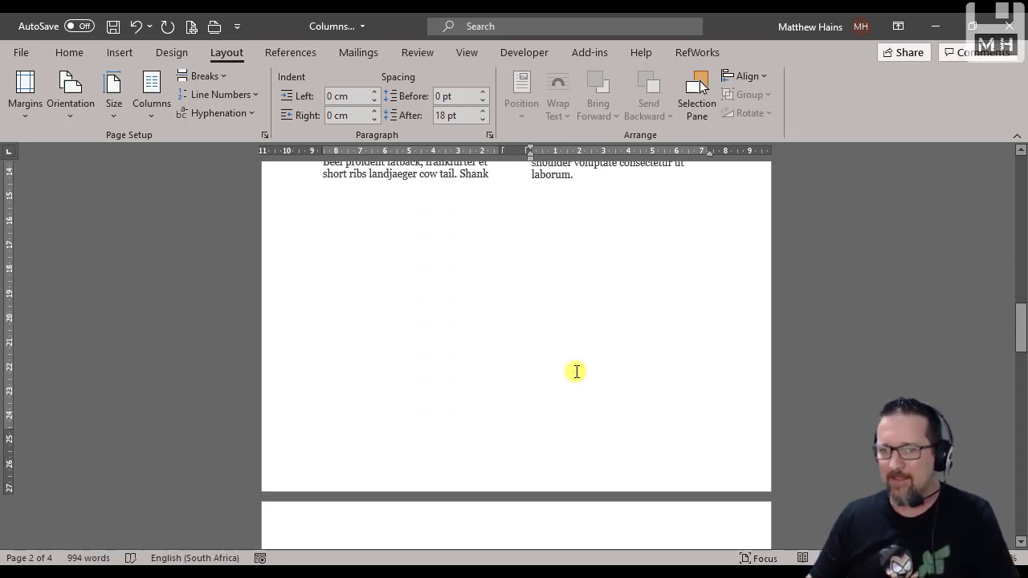
pyautogui.scroll(-10, 577, 371)
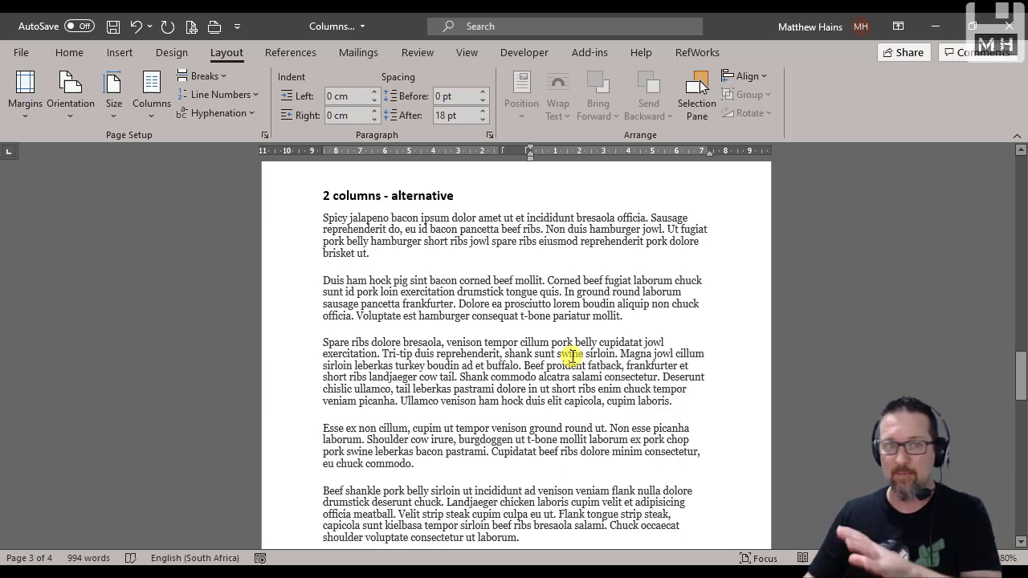
pyautogui.scroll(-1, 570, 354)
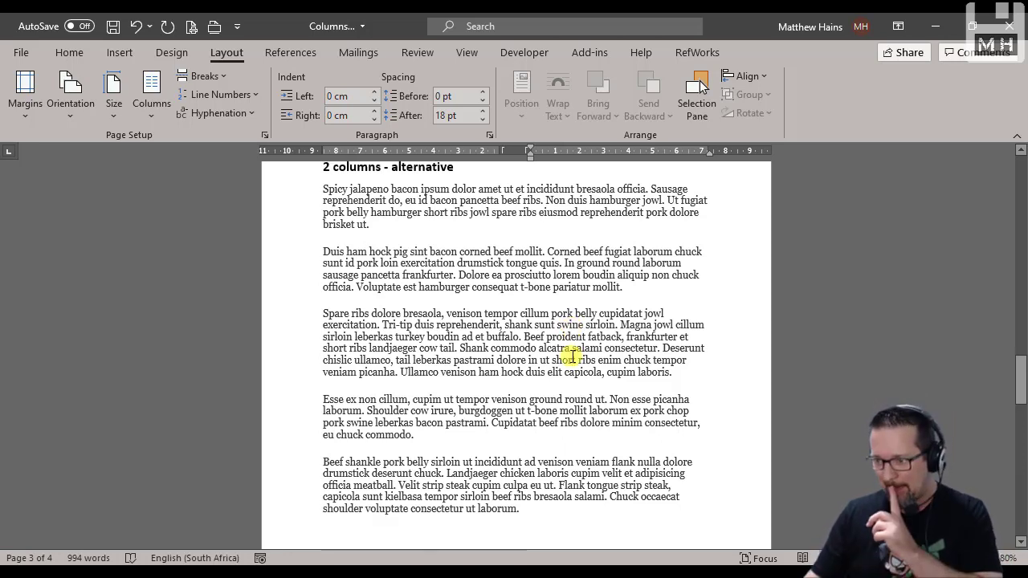
pyautogui.scroll(2, 571, 354)
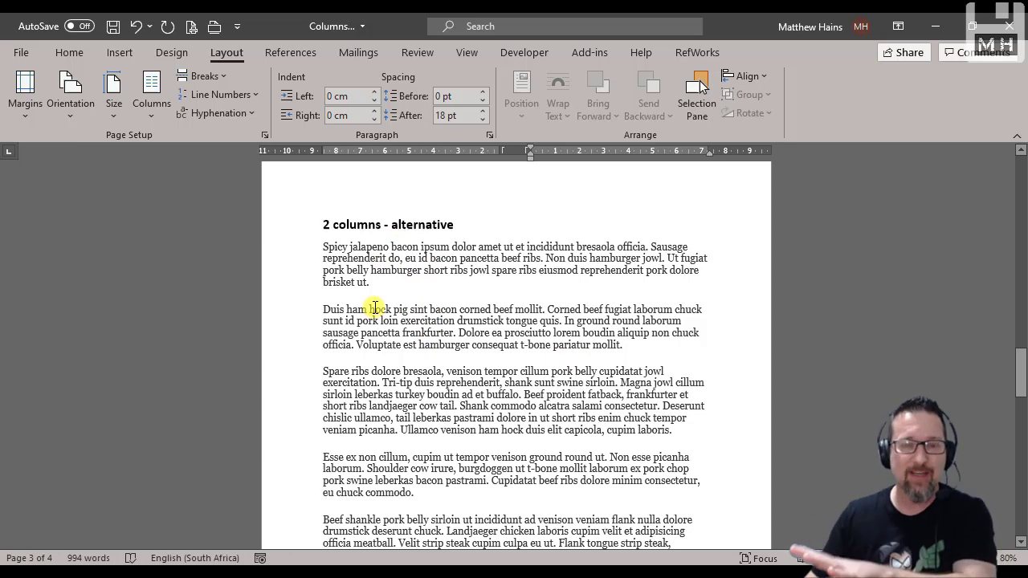
pyautogui.scroll(-2, 371, 303)
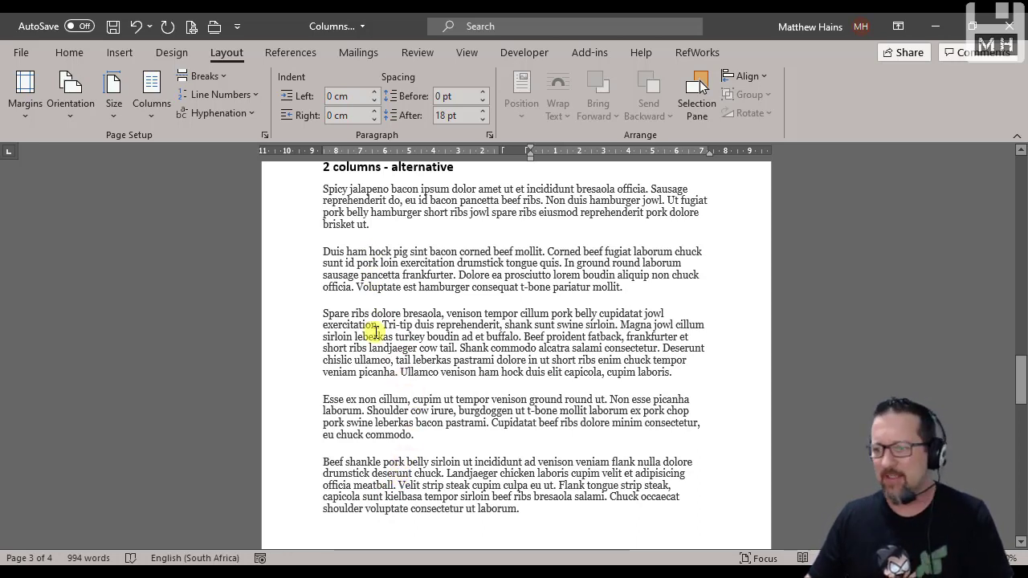
pyautogui.click(325, 313)
pyautogui.moveTo(362, 325); pyautogui.dragTo(530, 504)
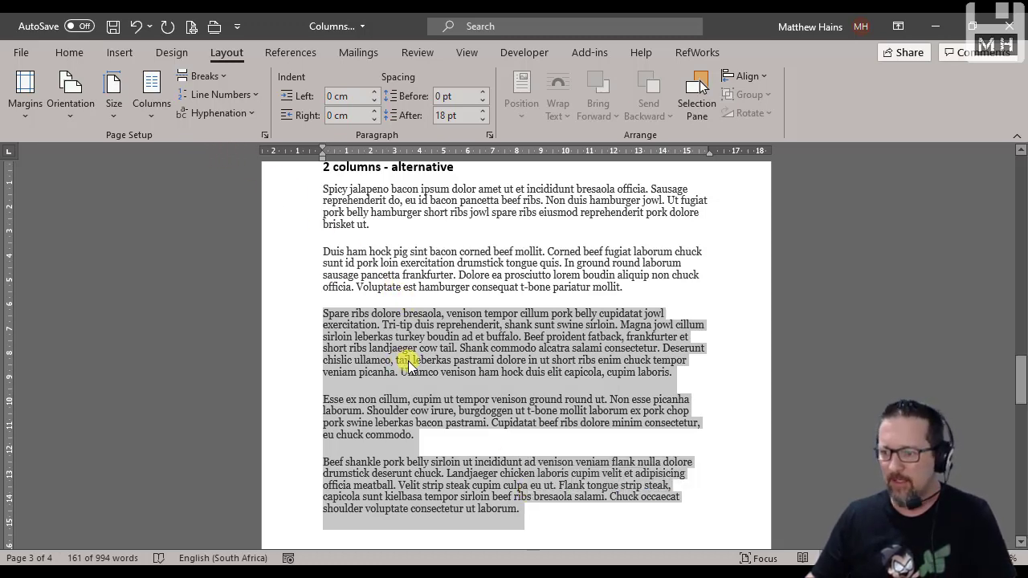
pyautogui.click(158, 113)
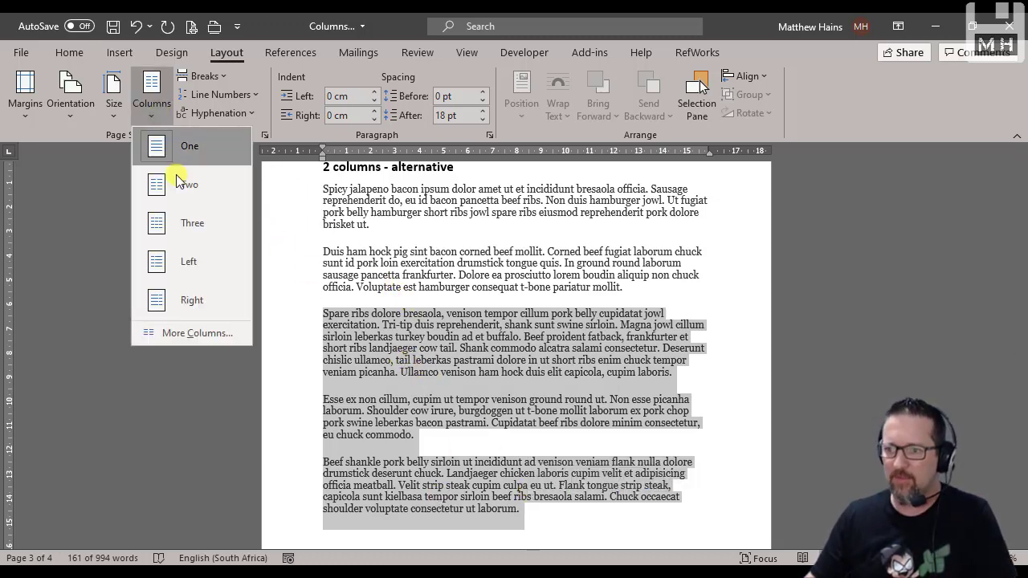
pyautogui.click(181, 185)
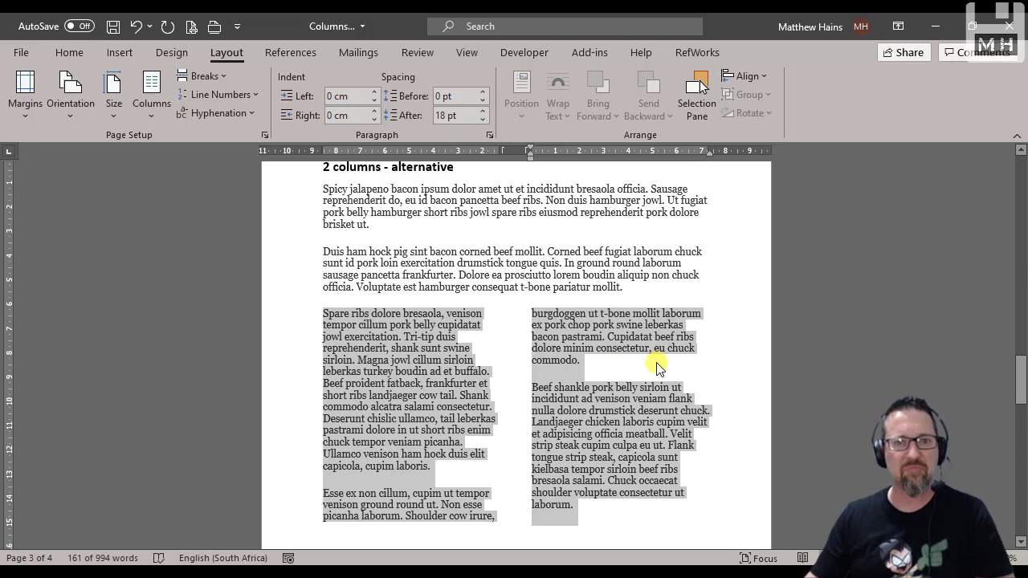
pyautogui.click(649, 370)
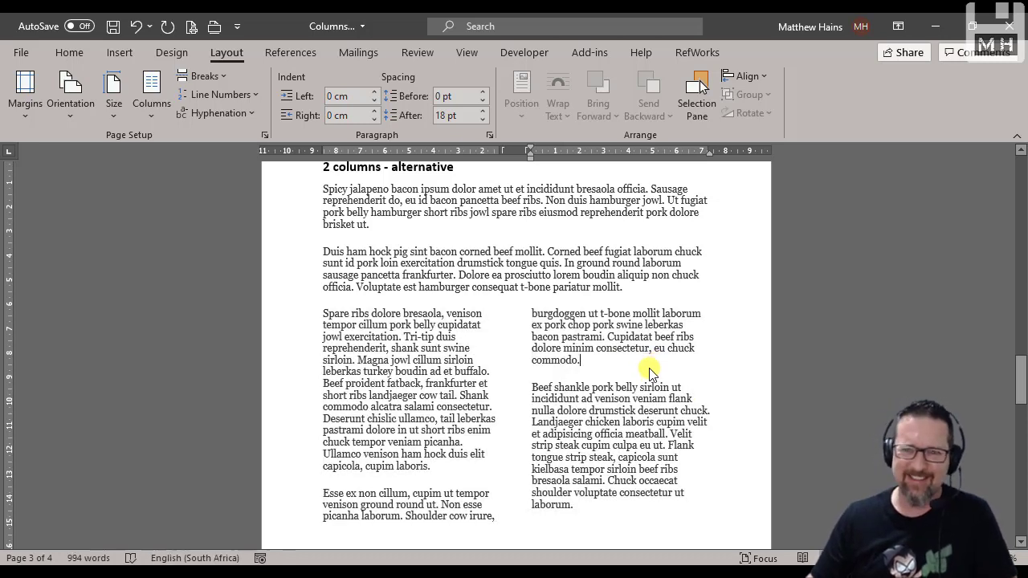
# Examine the mixed one- and two-column layout on page 3 and compare it with the two-column text on page 2.
pyautogui.scroll(-3, 649, 370)
pyautogui.scroll(3, 649, 361)
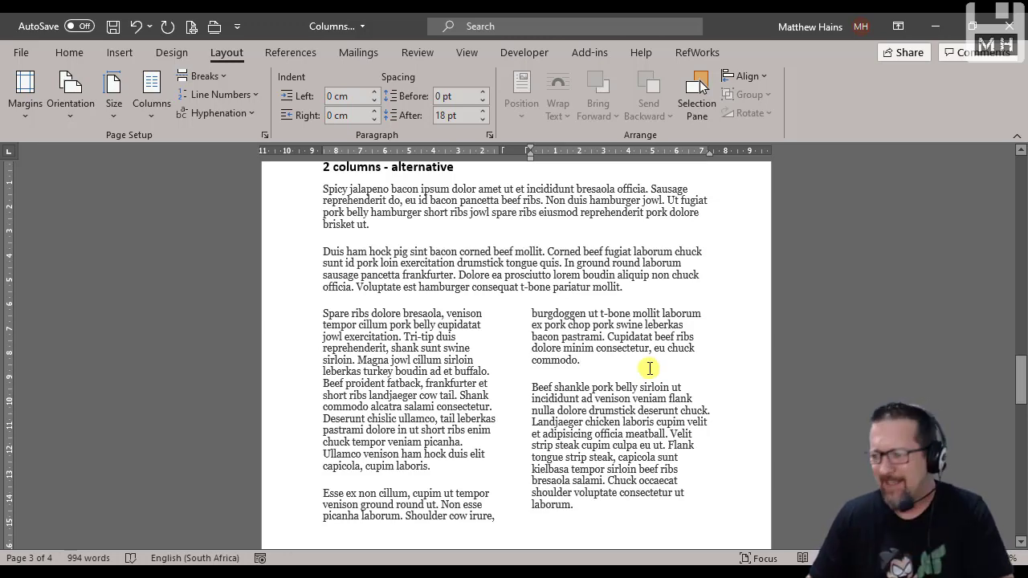
pyautogui.scroll(-3, 649, 368)
pyautogui.scroll(4, 649, 367)
pyautogui.scroll(1, 649, 368)
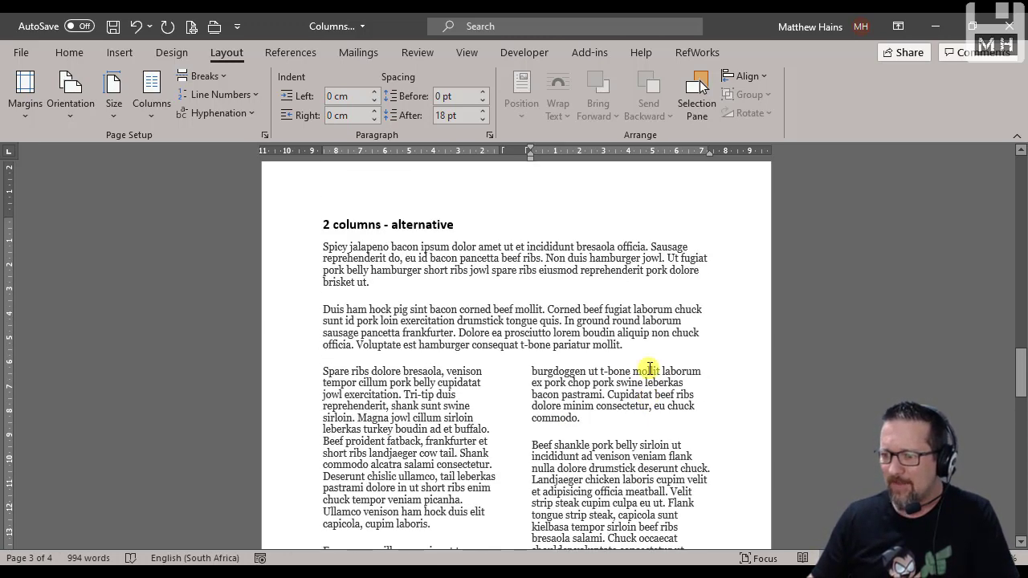
pyautogui.scroll(3, 650, 367)
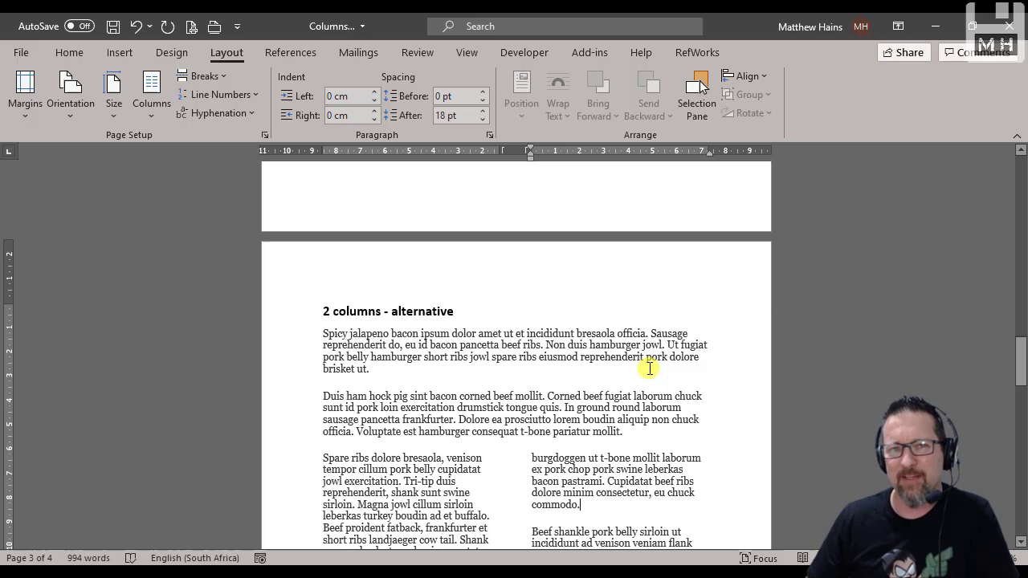
pyautogui.scroll(-2, 649, 367)
pyautogui.scroll(-15, 650, 368)
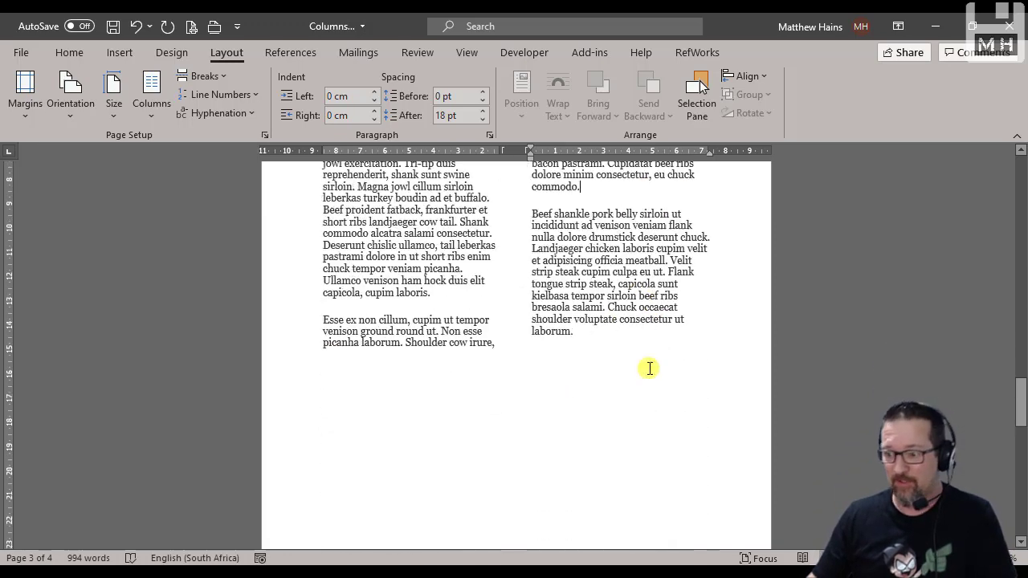
pyautogui.scroll(5, 650, 368)
pyautogui.scroll(17, 650, 368)
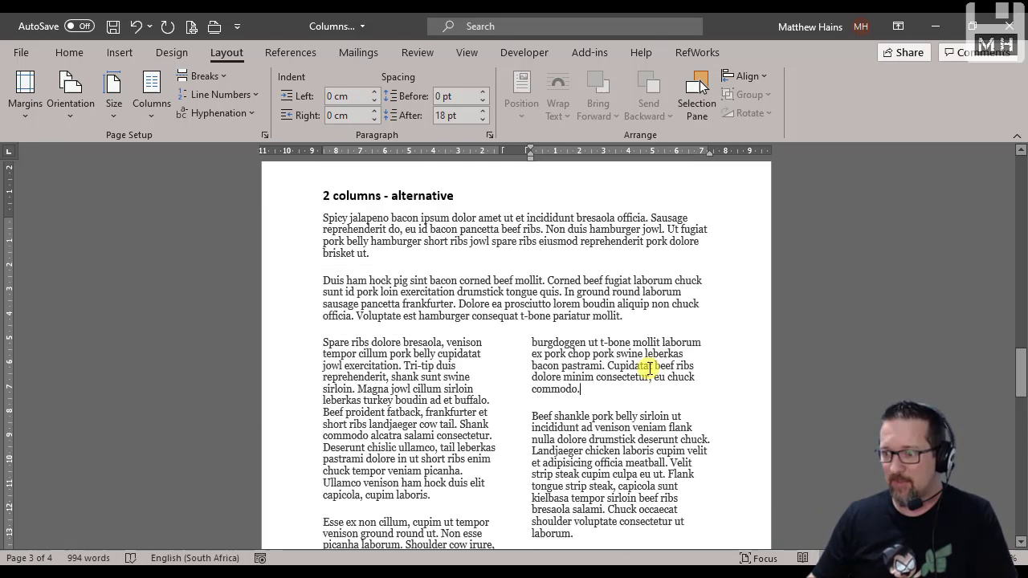
pyautogui.scroll(-17, 650, 368)
pyautogui.scroll(4, 650, 368)
pyautogui.scroll(6, 650, 367)
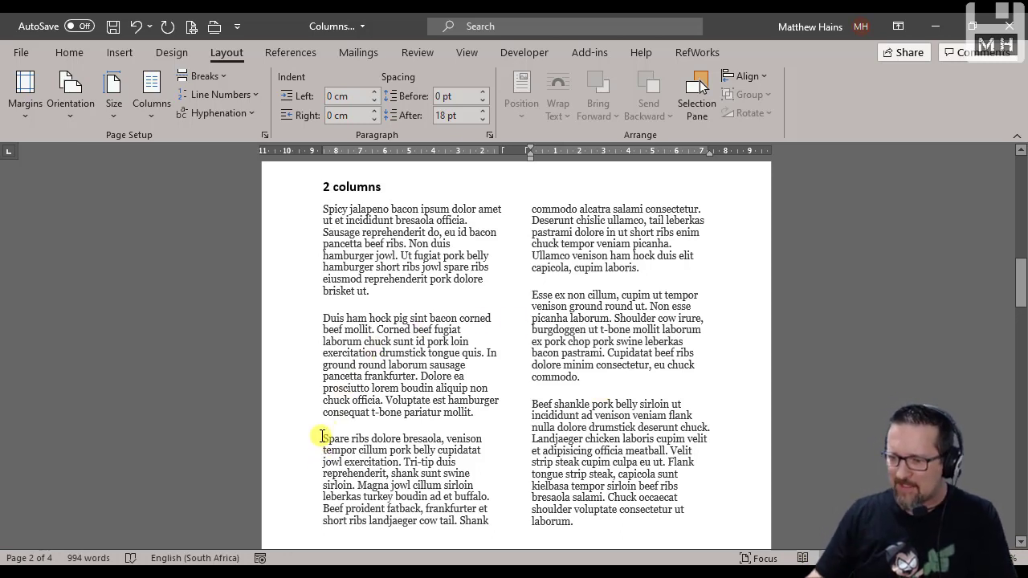
# Make the words "Spare ribs" at the start of the third paragraph on page 2 bold and 16 pt.
pyautogui.moveTo(323, 438)
pyautogui.mouseDown()
pyautogui.moveTo(369, 439)
pyautogui.moveTo(338, 429)
pyautogui.mouseUp()
pyautogui.click(343, 411)
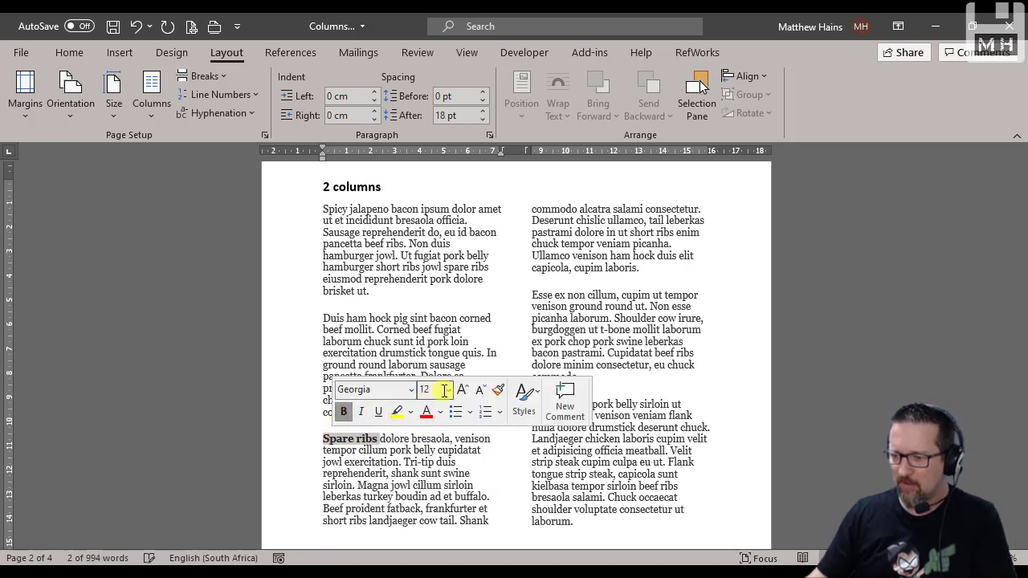
pyautogui.click(464, 389)
pyautogui.click(464, 389)
# Insert six empty paragraphs before "Spare ribs" on page 2 to push that paragraph into the second column.
pyautogui.click(340, 440)
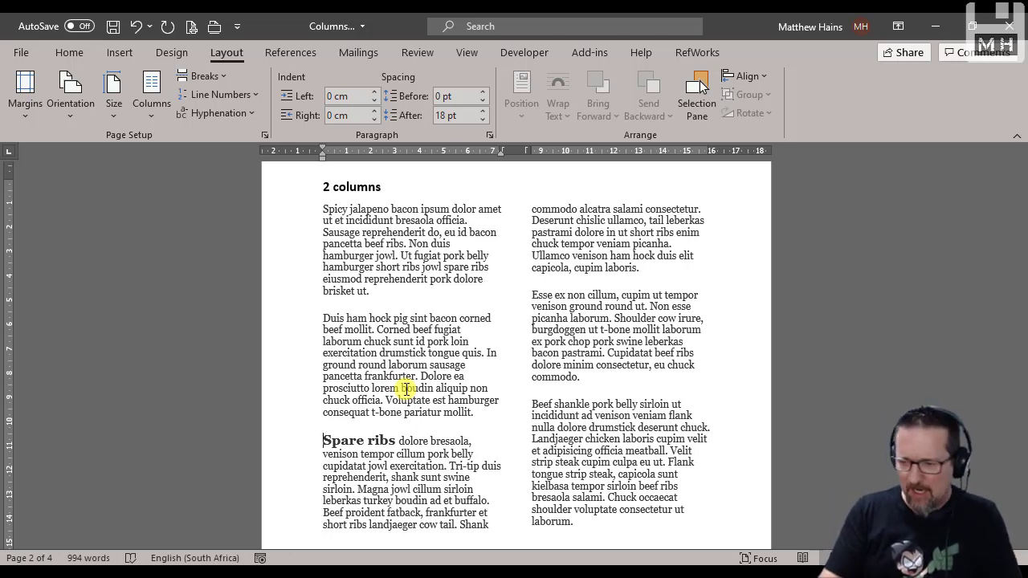
pyautogui.press('Return')
pyautogui.press('Return')
pyautogui.press('Return')
pyautogui.press('Return')
pyautogui.press('Return')
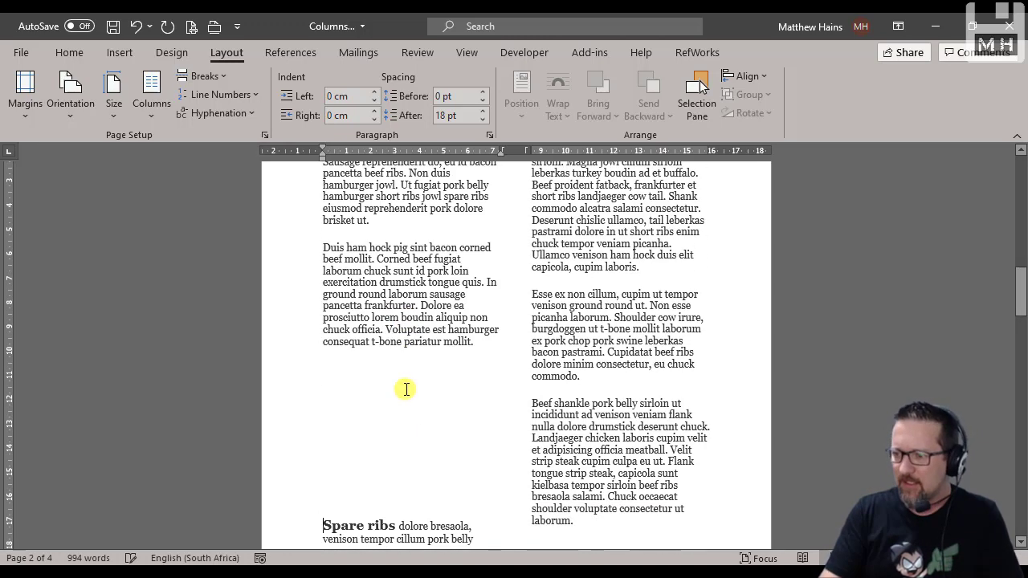
pyautogui.press('Return')
pyautogui.scroll(2, 542, 345)
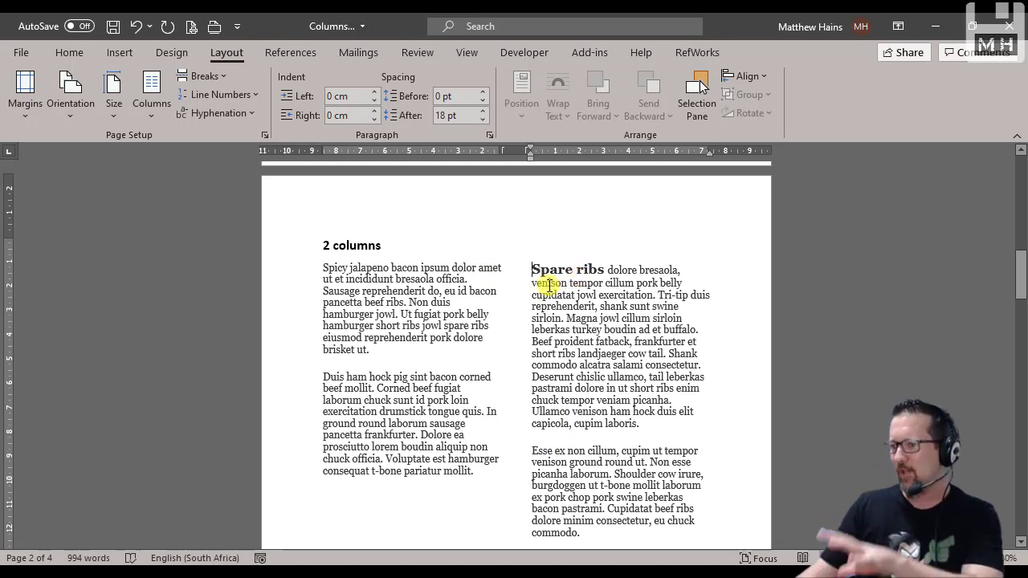
# Show the formatting marks and place the cursor in the second empty paragraph below the first column's text on page 2.
pyautogui.click(69, 52)
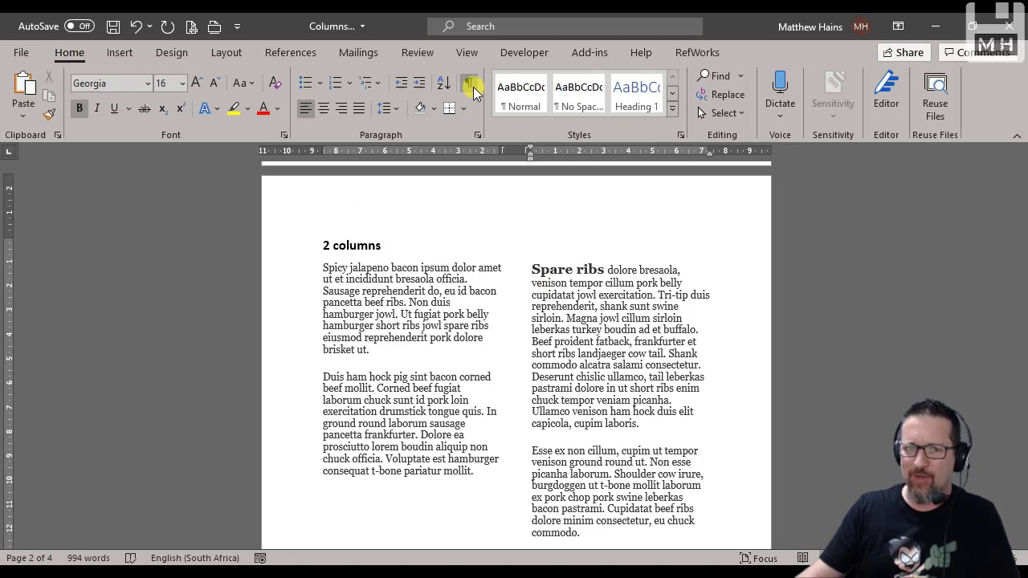
pyautogui.click(470, 84)
pyautogui.scroll(-2, 642, 389)
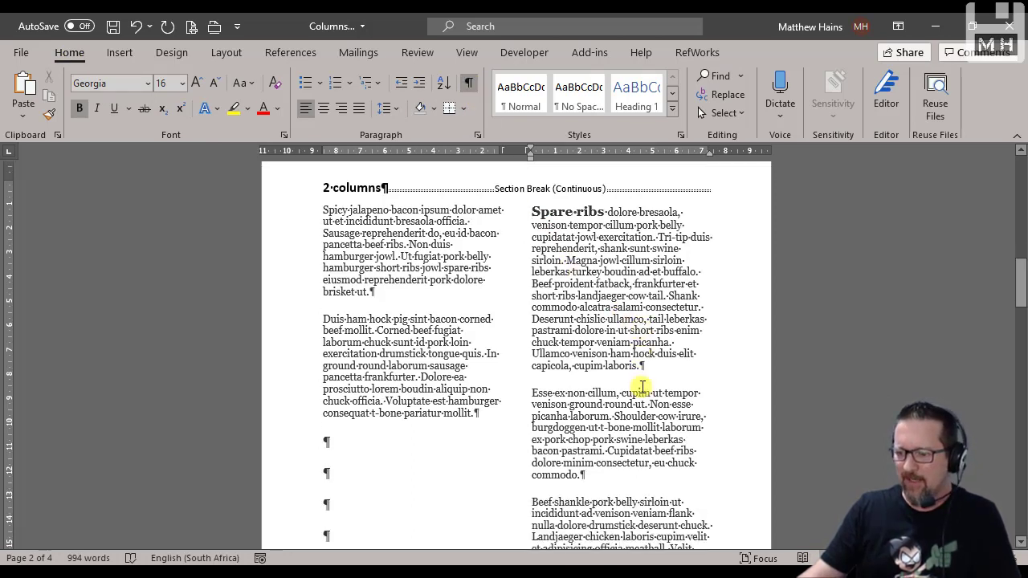
pyautogui.scroll(-3, 642, 389)
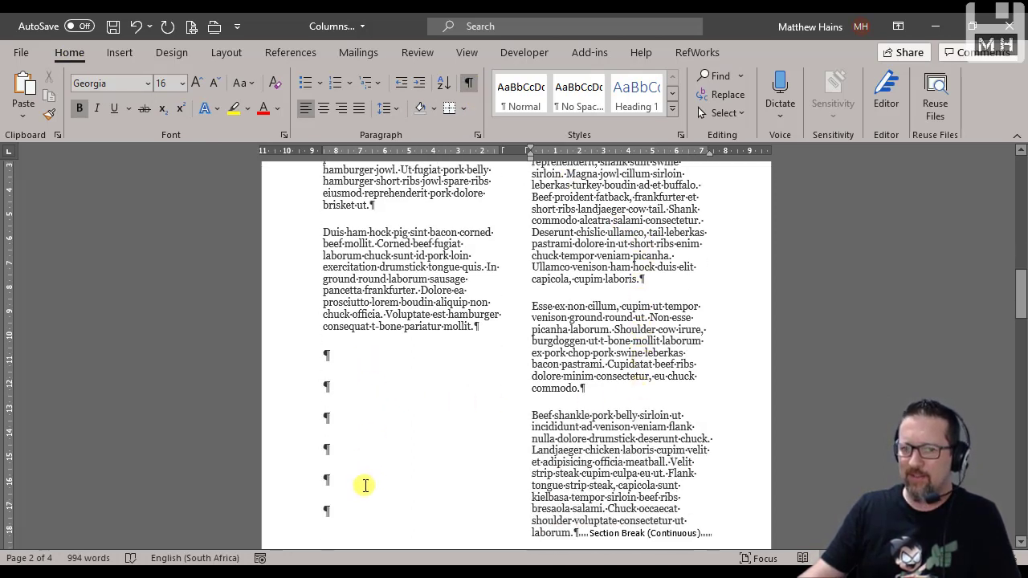
pyautogui.scroll(-1, 385, 464)
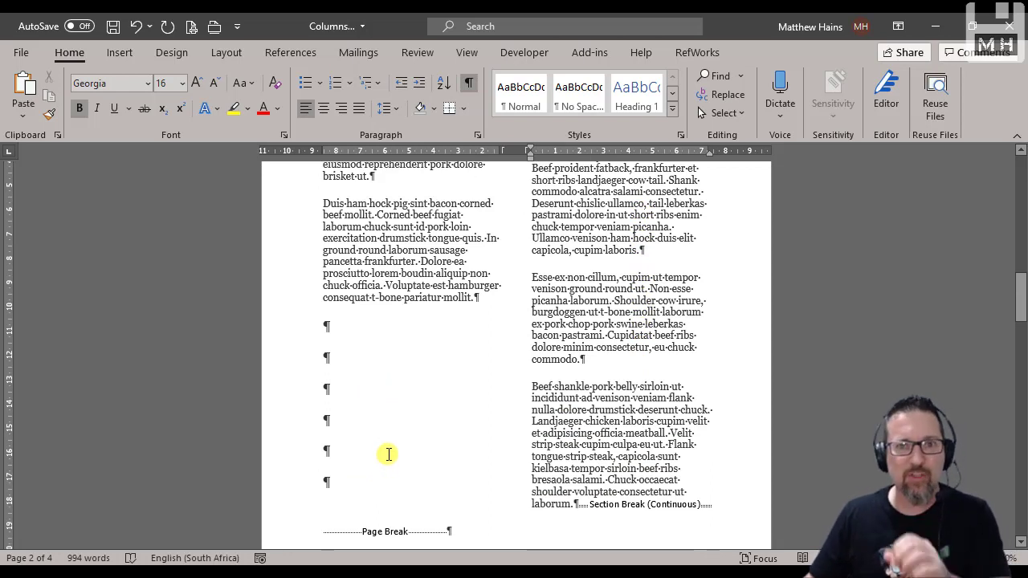
pyautogui.scroll(1, 384, 448)
pyautogui.click(389, 385)
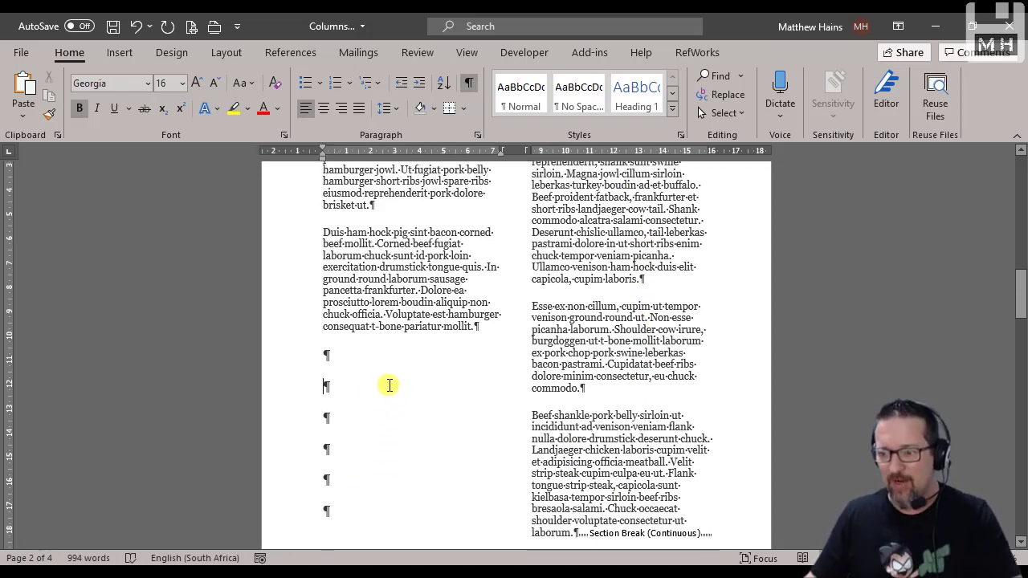
# Enter the filler lines FDGDFGD, HFG, F and FGH among the empty paragraphs below the first column's text on page 2.
pyautogui.write('FDGDFGD')
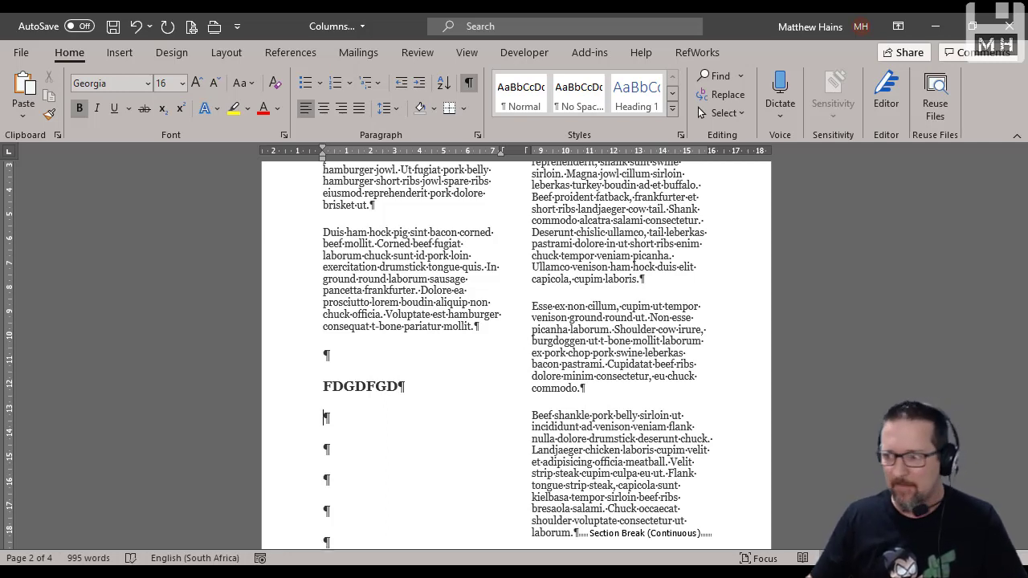
pyautogui.scroll(5, 718, 461)
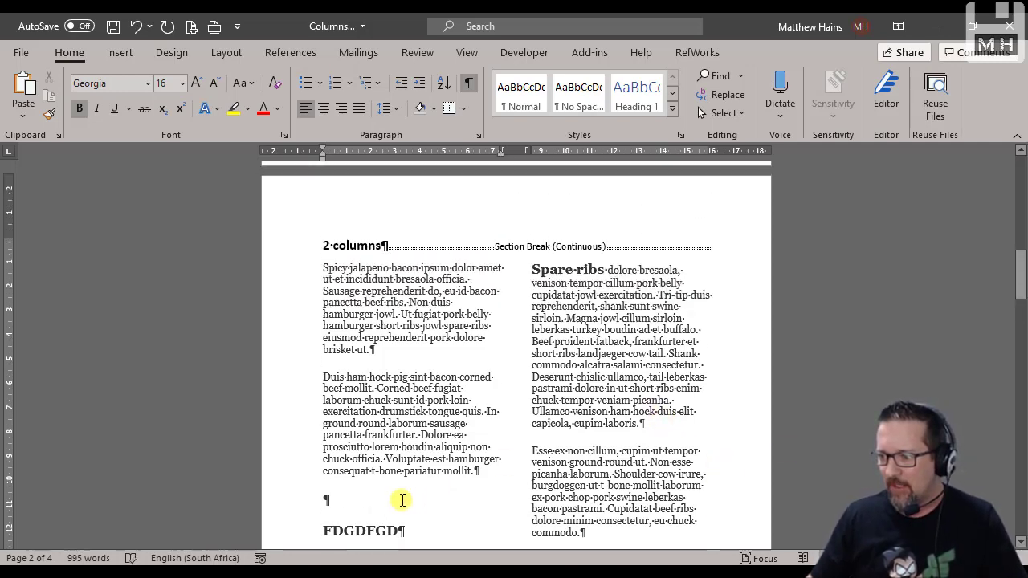
pyautogui.scroll(-4, 402, 500)
pyautogui.press('Down')
pyautogui.write('HFG')
pyautogui.press('Return')
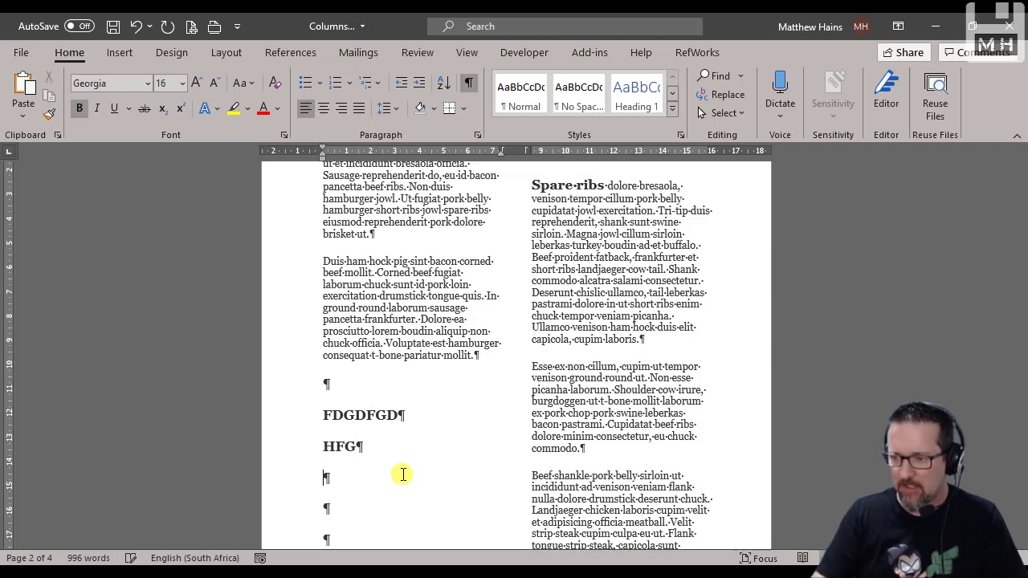
pyautogui.press('Return')
pyautogui.write('F')
pyautogui.press('Down')
pyautogui.write('FGH')
pyautogui.press('Down')
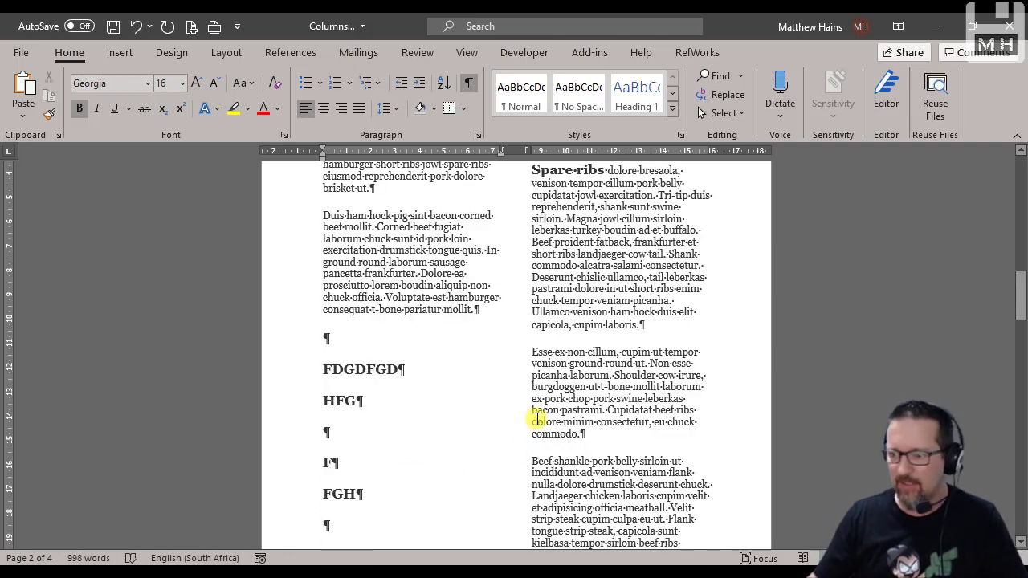
pyautogui.scroll(5, 555, 403)
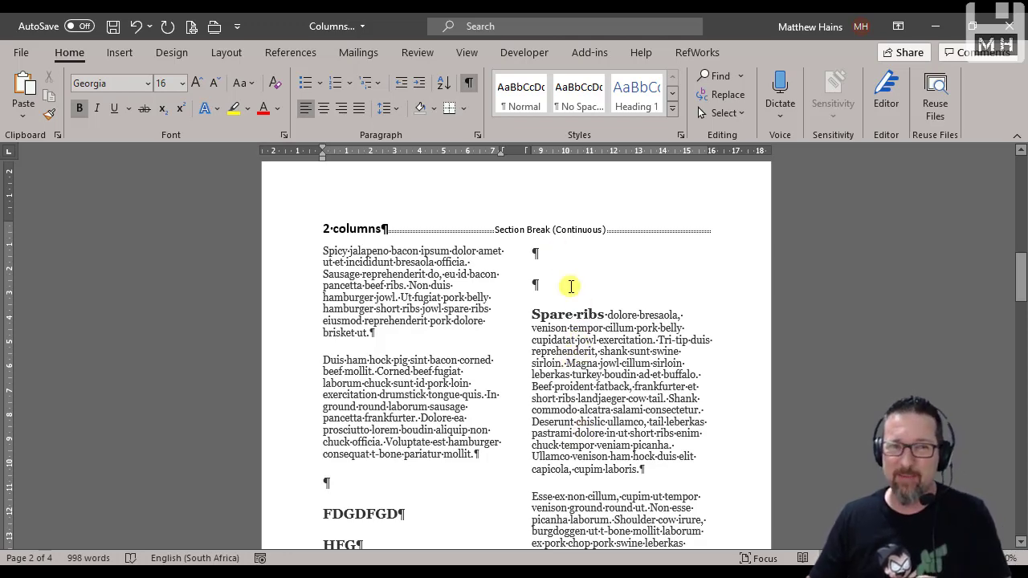
# Delete the filler lines and all empty paragraphs before "Spare ribs" on page 2.
pyautogui.hotkey('ctrl', 'Delete')
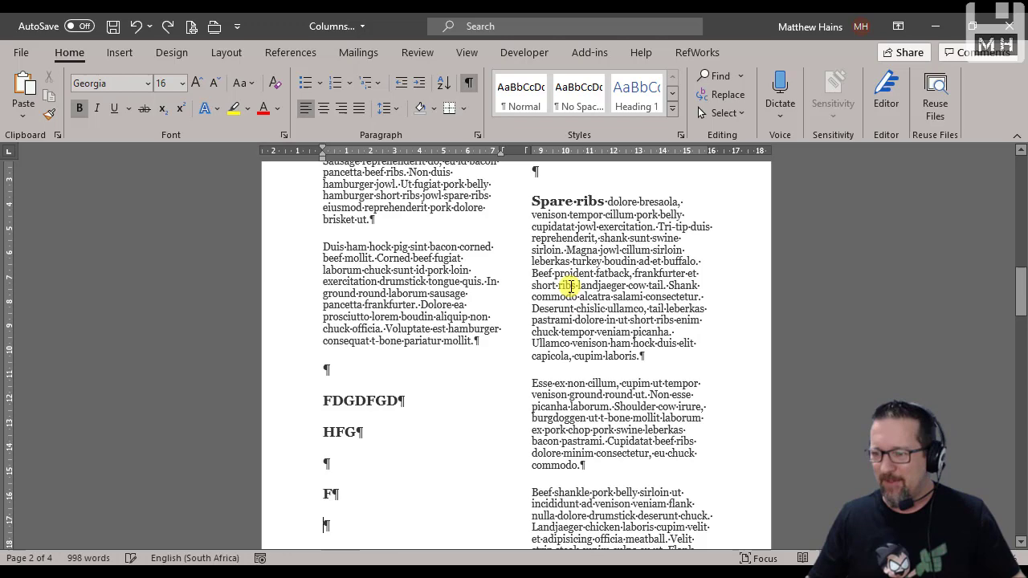
pyautogui.press('Up')
pyautogui.hotkey('ctrl', 'Delete')
pyautogui.press('Up')
pyautogui.hotkey('ctrl', 'Delete')
pyautogui.press('Delete')
pyautogui.press('Delete')
pyautogui.press('Delete')
pyautogui.press('Delete')
pyautogui.press('Delete')
pyautogui.press('Delete')
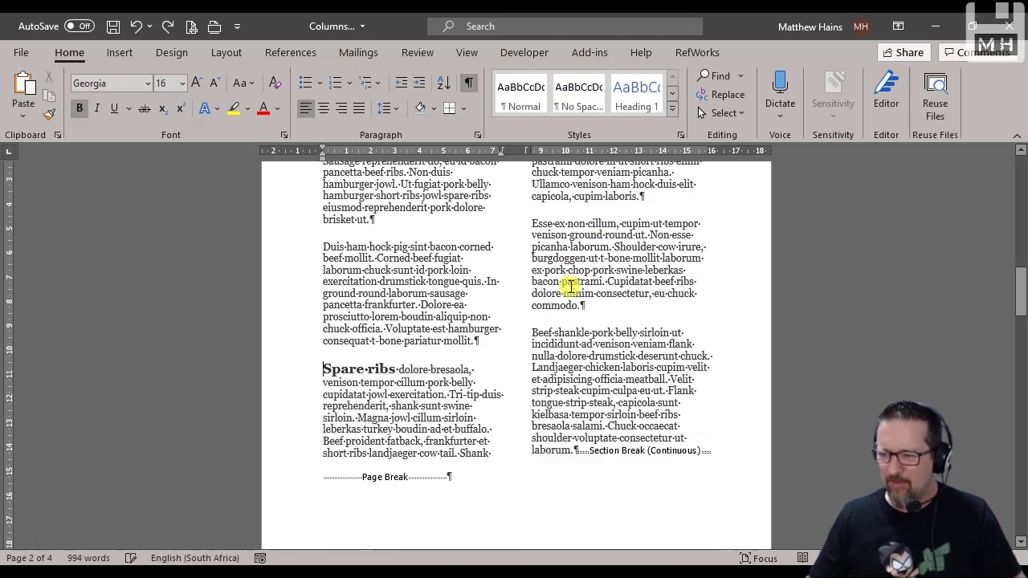
# Set the font size of the words "Spare ribs" on page 2 to 14 pt.
pyautogui.hotkey('ctrl', 'shift', 'Right')
pyautogui.hotkey('ctrl', 'shift', 'Right')
pyautogui.click(472, 372)
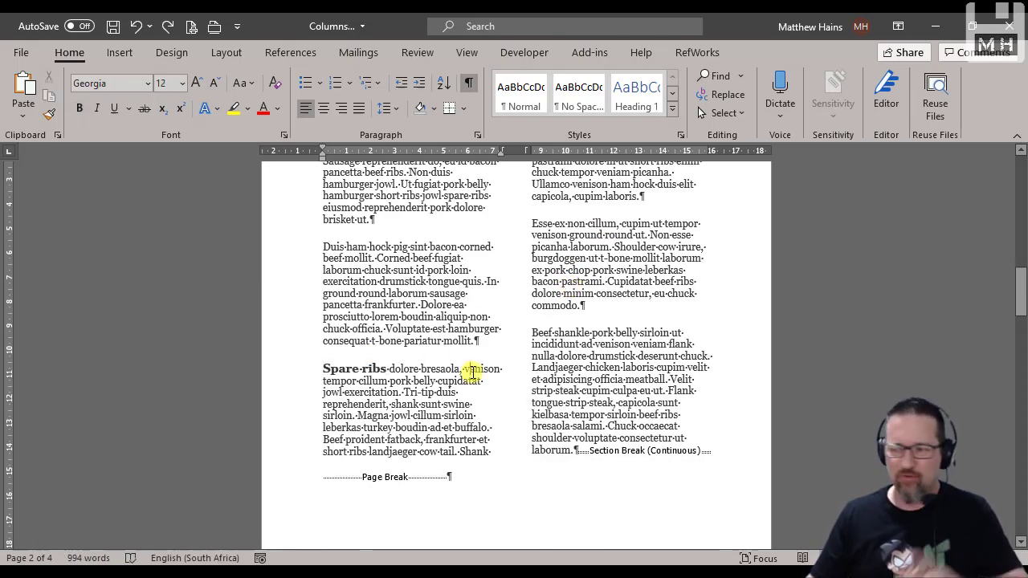
pyautogui.scroll(2, 444, 375)
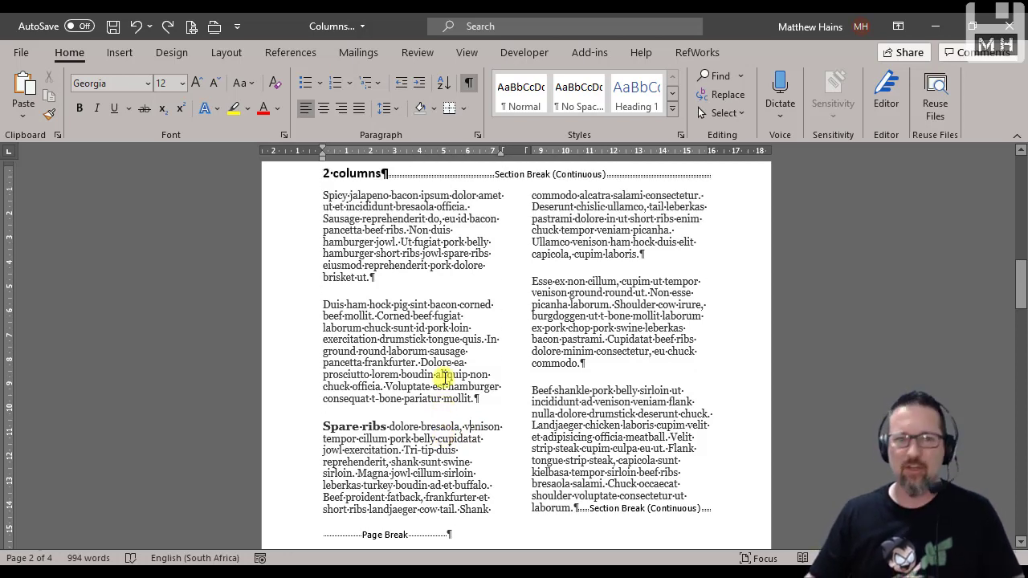
# Insert a column break directly before "Spare ribs" on page 2 so that the paragraph starts the second column.
pyautogui.click(338, 427)
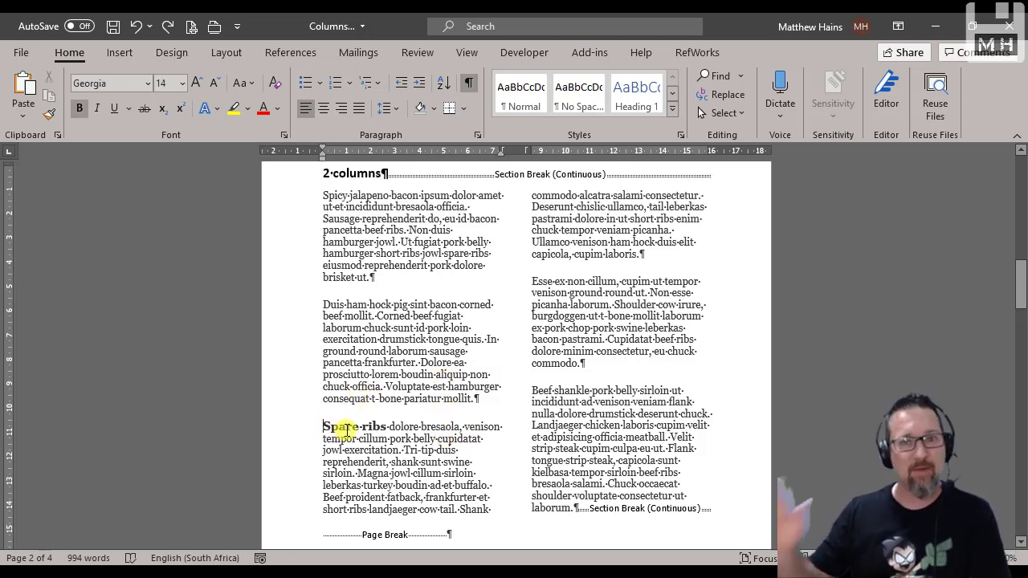
pyautogui.click(240, 57)
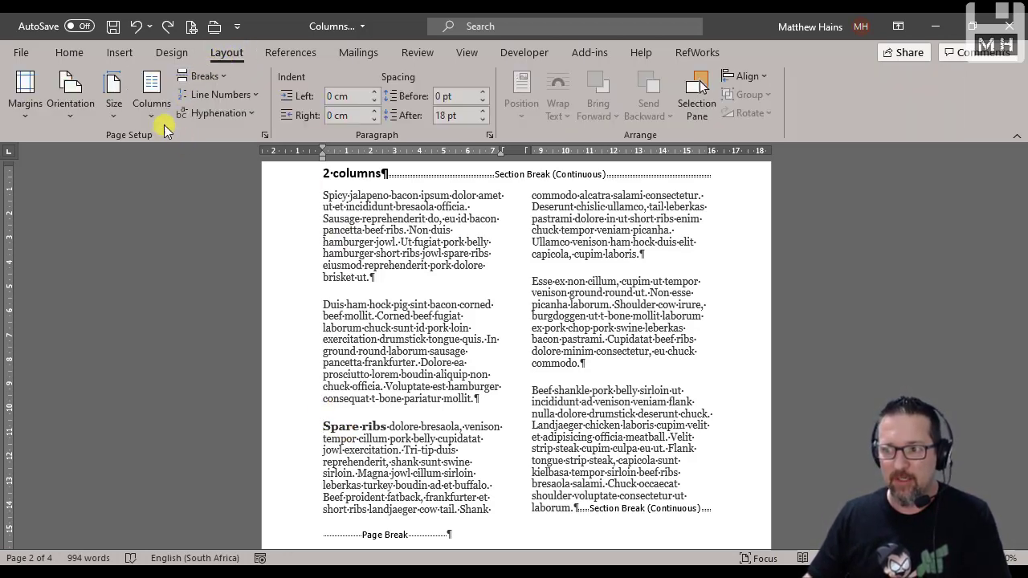
pyautogui.click(222, 75)
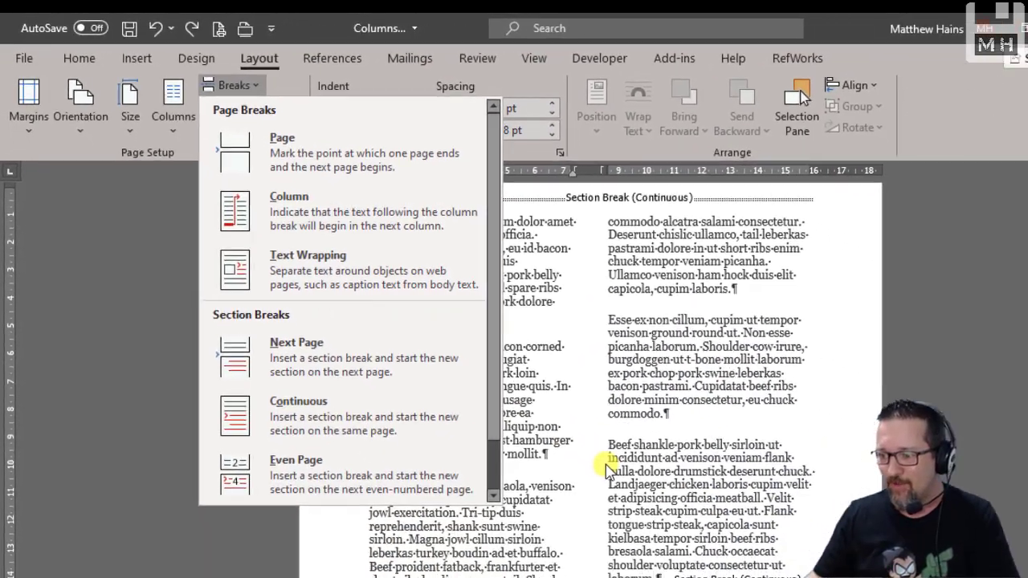
pyautogui.press('Escape')
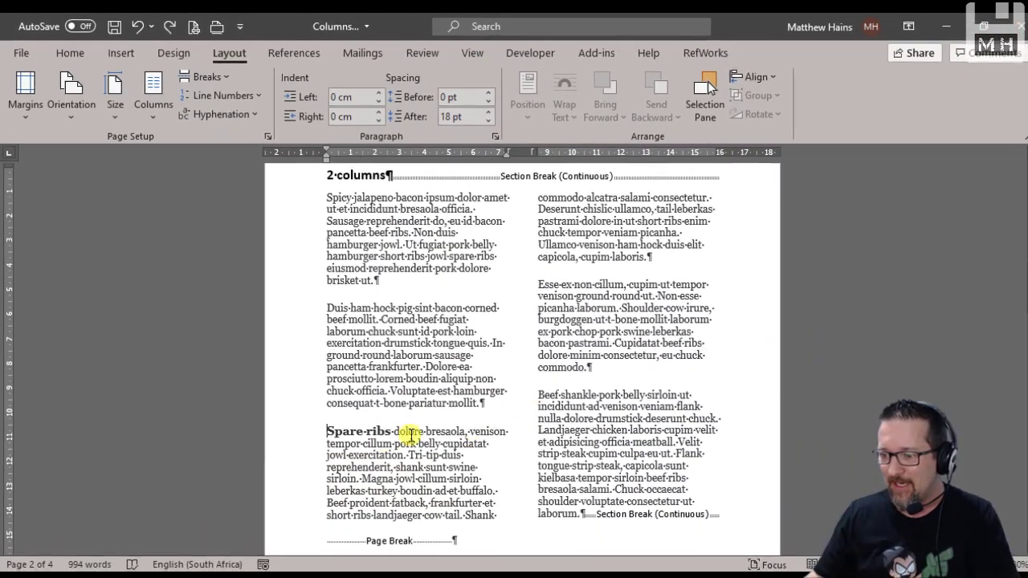
pyautogui.scroll(-1, 323, 426)
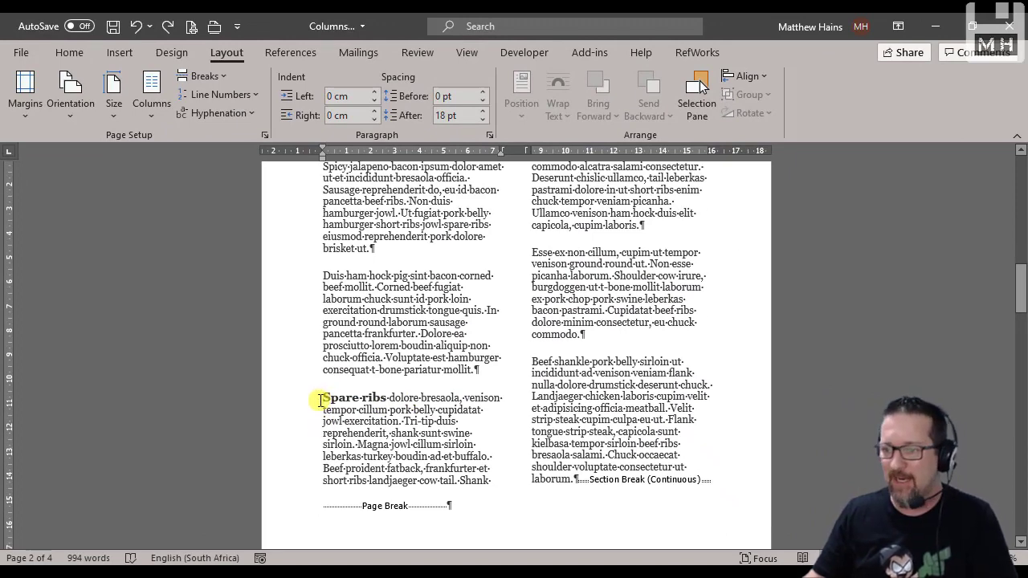
pyautogui.click(220, 76)
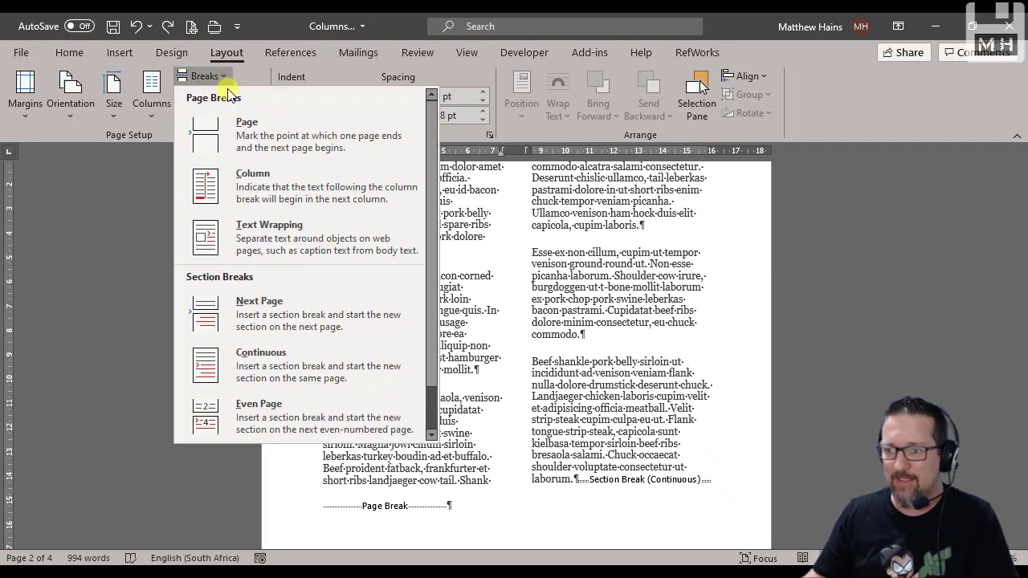
pyautogui.click(252, 186)
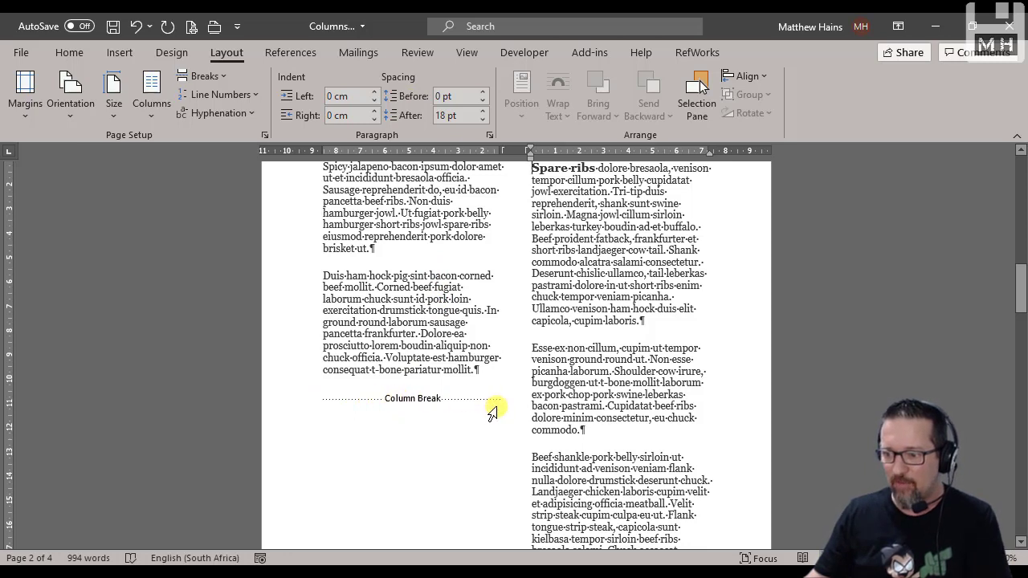
pyautogui.scroll(3, 473, 413)
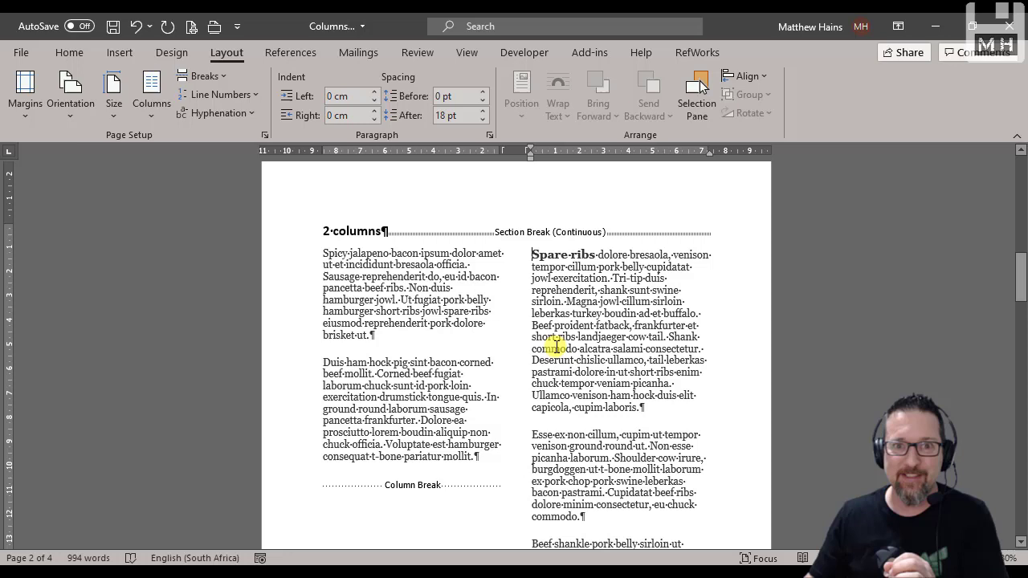
pyautogui.scroll(-3, 555, 347)
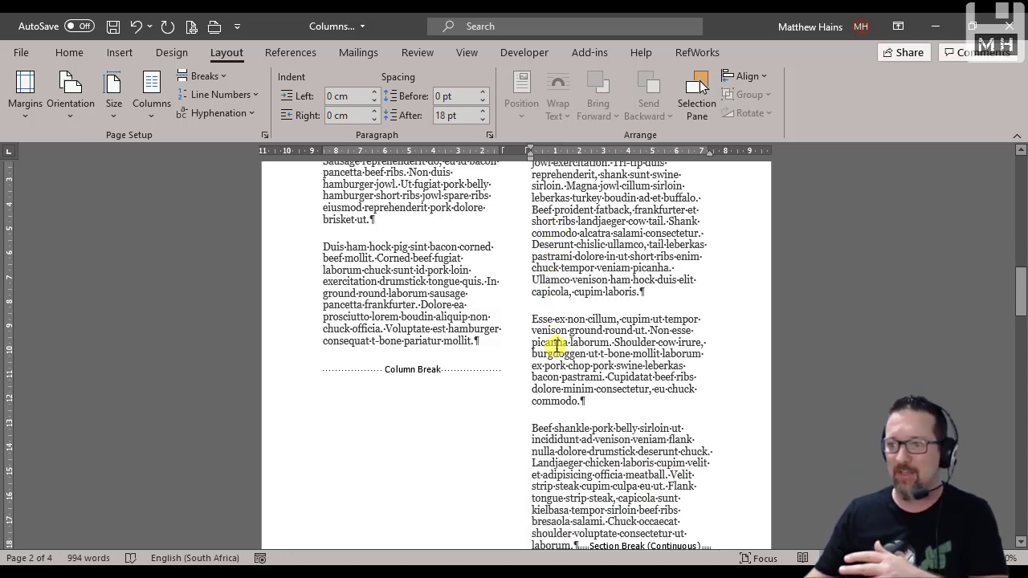
# Hide the formatting marks in the document.
pyautogui.scroll(-2, 556, 346)
pyautogui.click(69, 52)
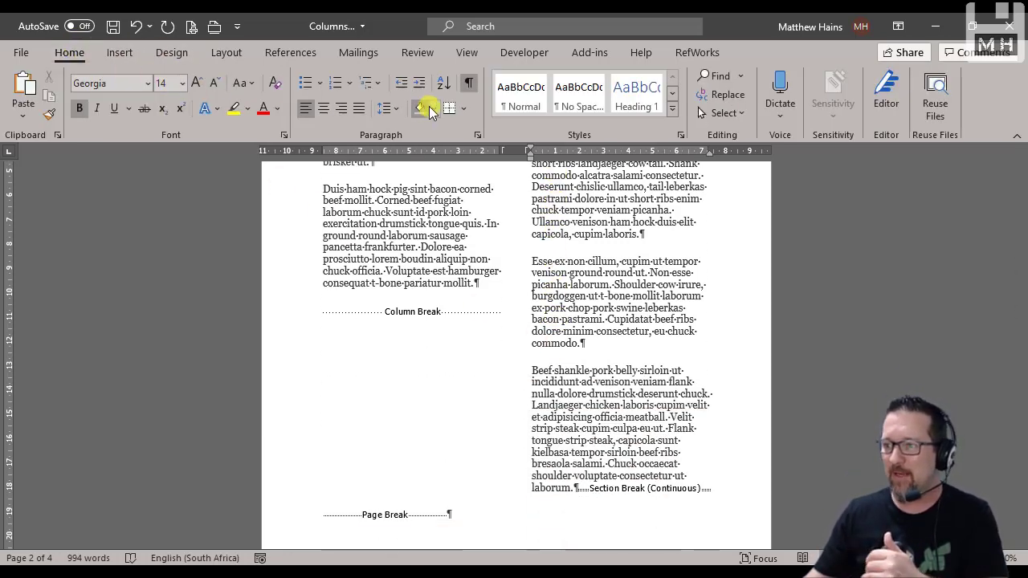
pyautogui.click(469, 85)
# Format all body text below the "3 columns" heading on page 4 in three columns.
pyautogui.scroll(-12, 509, 325)
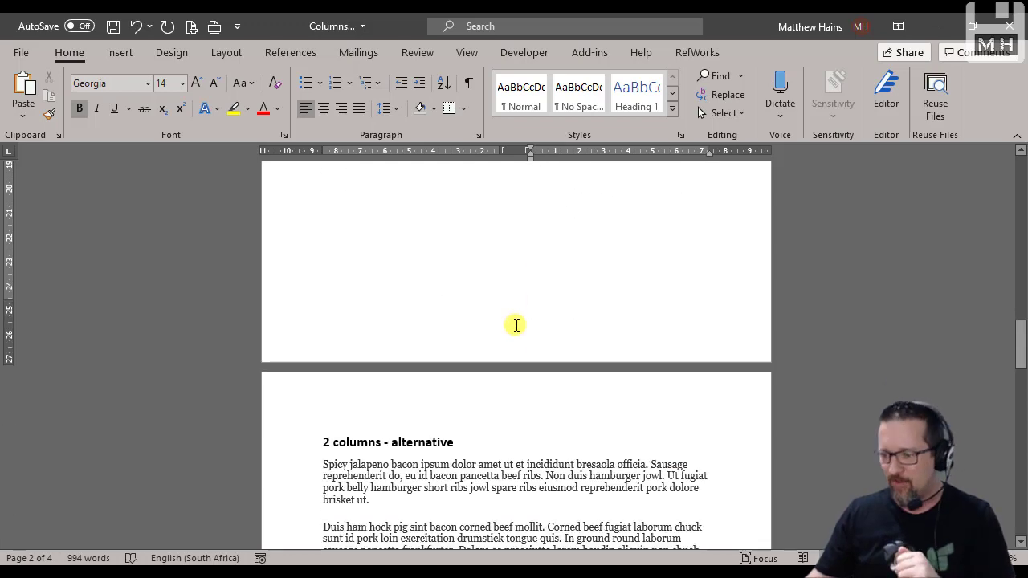
pyautogui.scroll(-14, 514, 325)
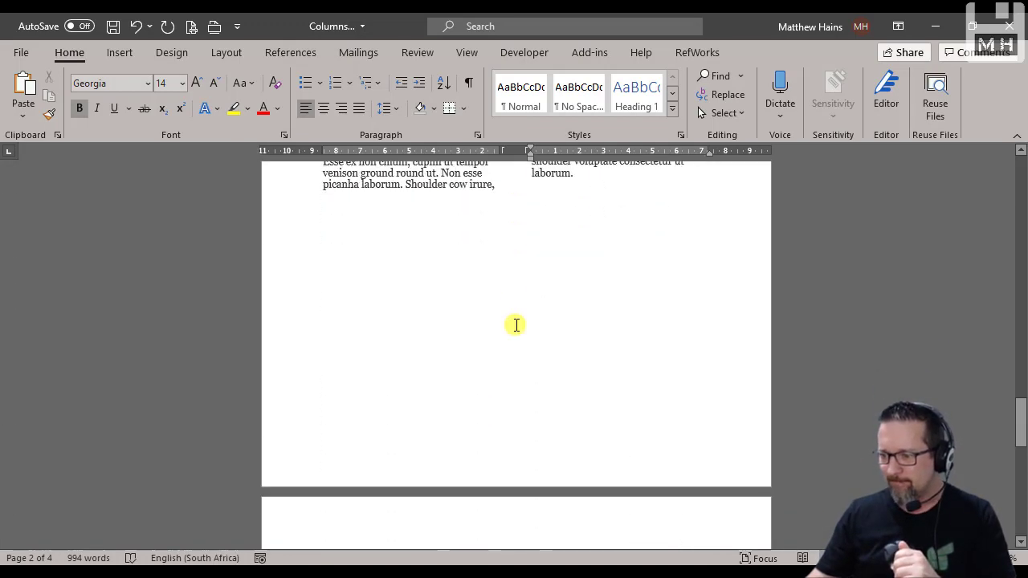
pyautogui.scroll(-4, 515, 325)
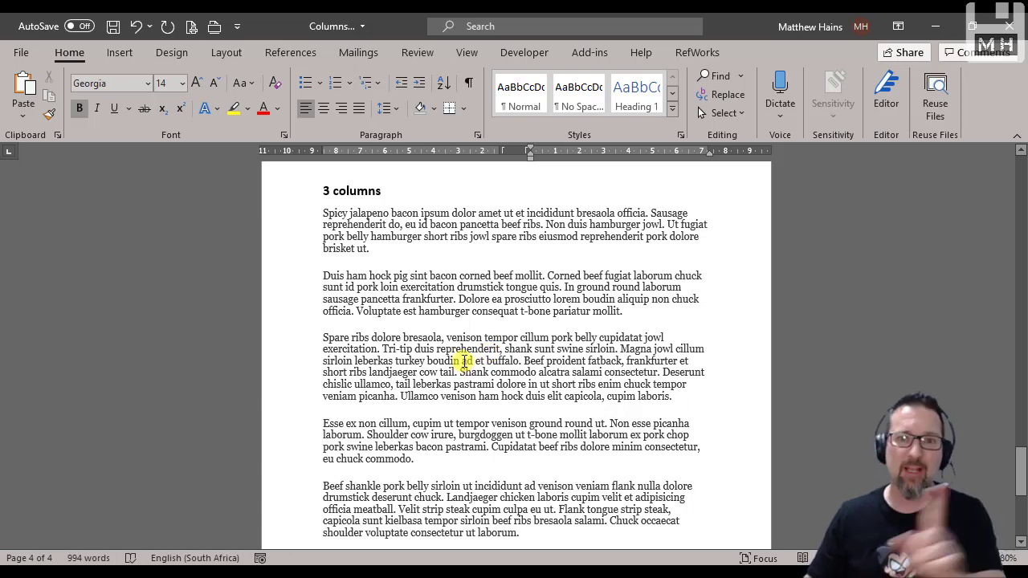
pyautogui.scroll(-1, 414, 349)
pyautogui.scroll(1, 414, 349)
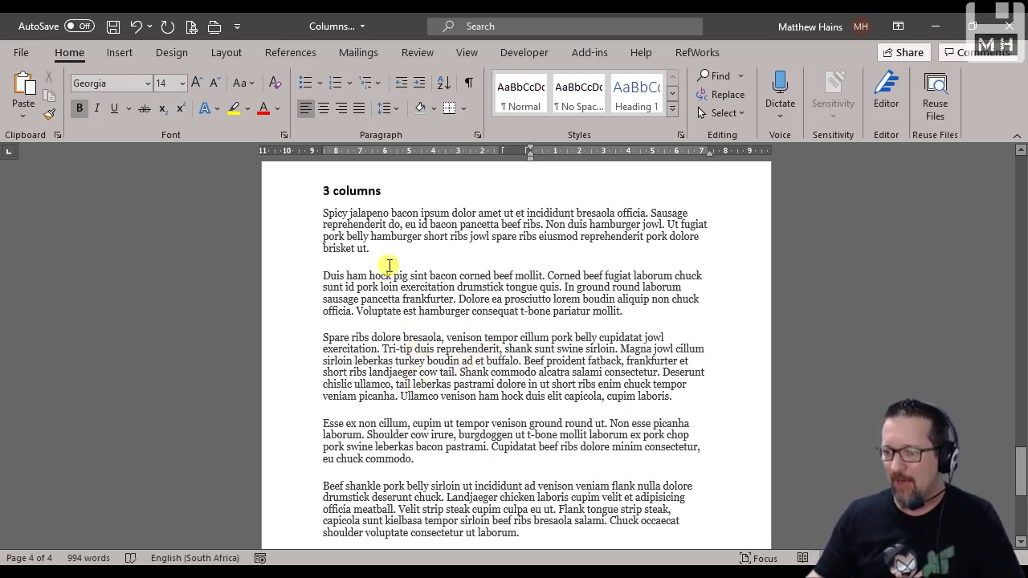
pyautogui.moveTo(323, 219); pyautogui.dragTo(536, 530)
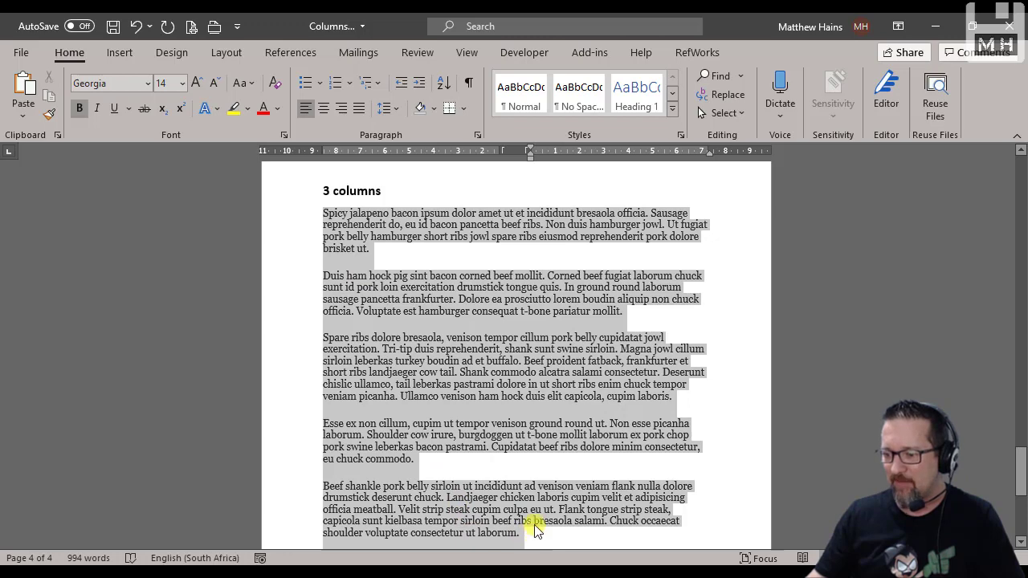
pyautogui.click(225, 52)
pyautogui.click(152, 103)
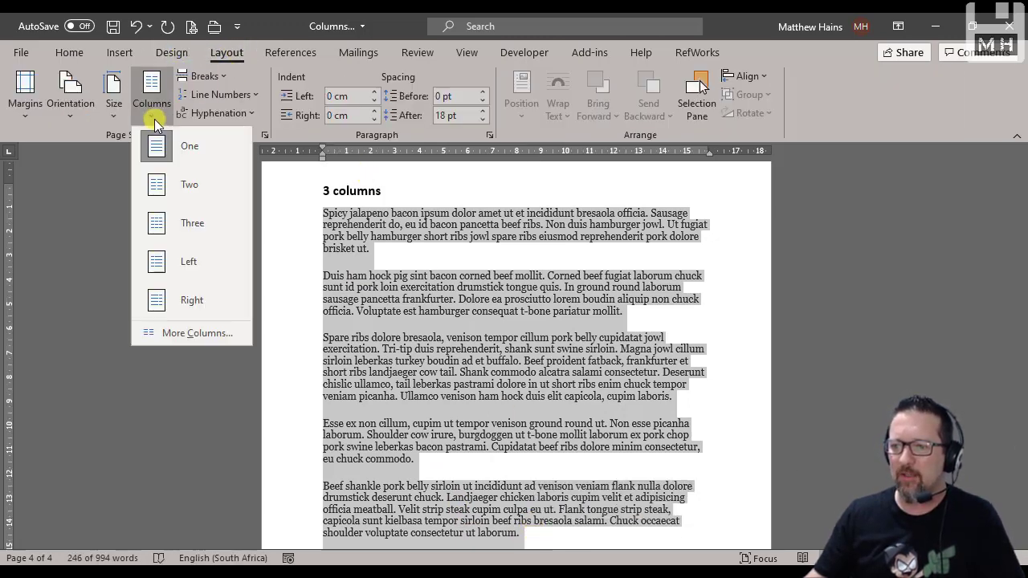
pyautogui.click(206, 226)
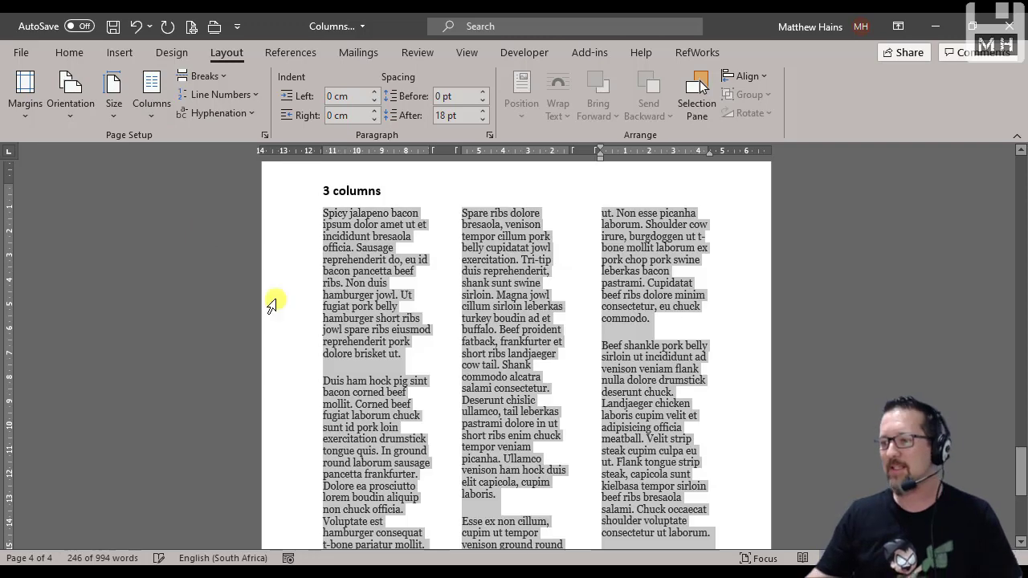
# Justify the selected three-column text on page 4.
pyautogui.scroll(-3, 654, 390)
pyautogui.scroll(2, 679, 389)
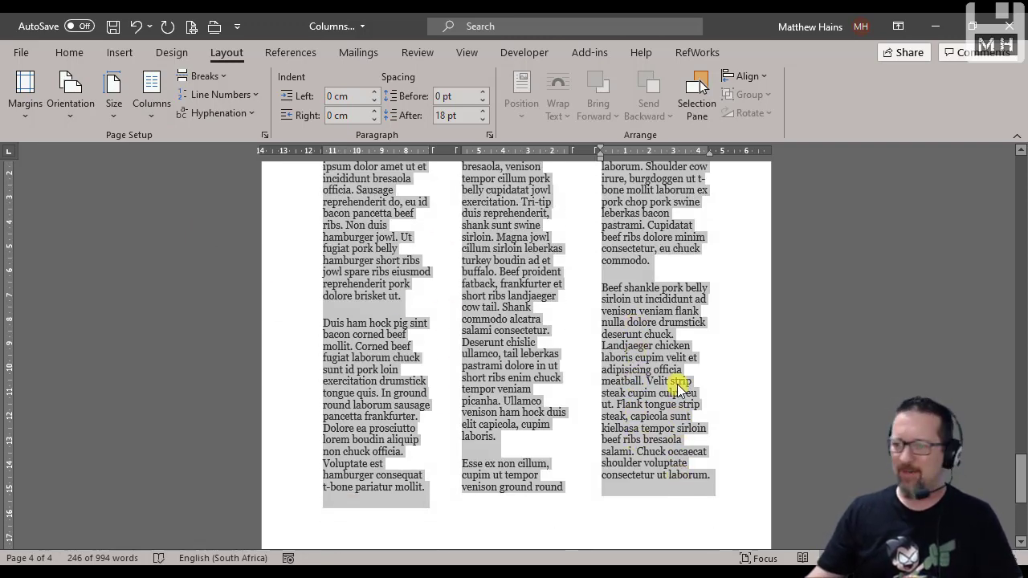
pyautogui.scroll(2, 678, 390)
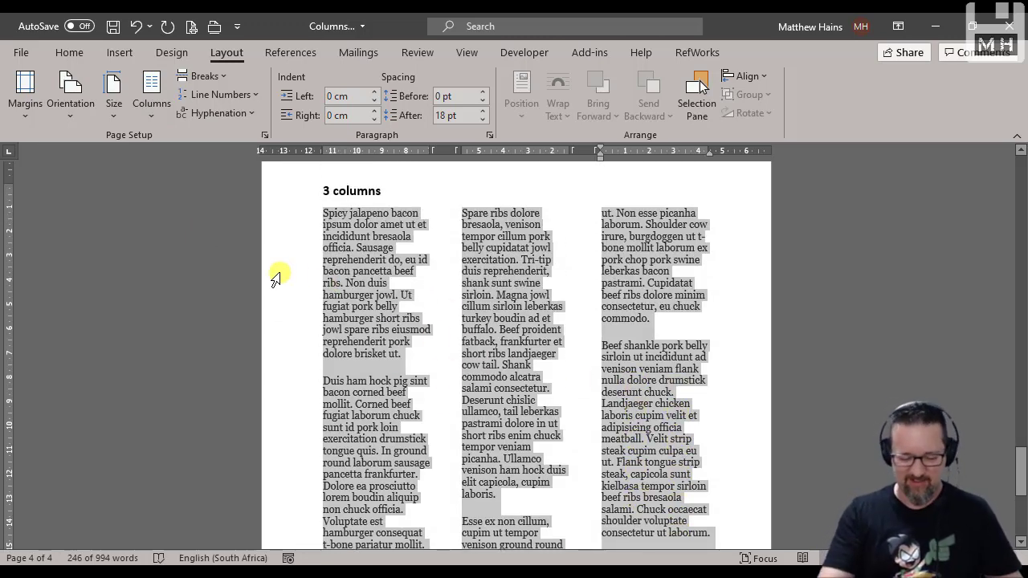
pyautogui.hotkey('ctrl', 'j')
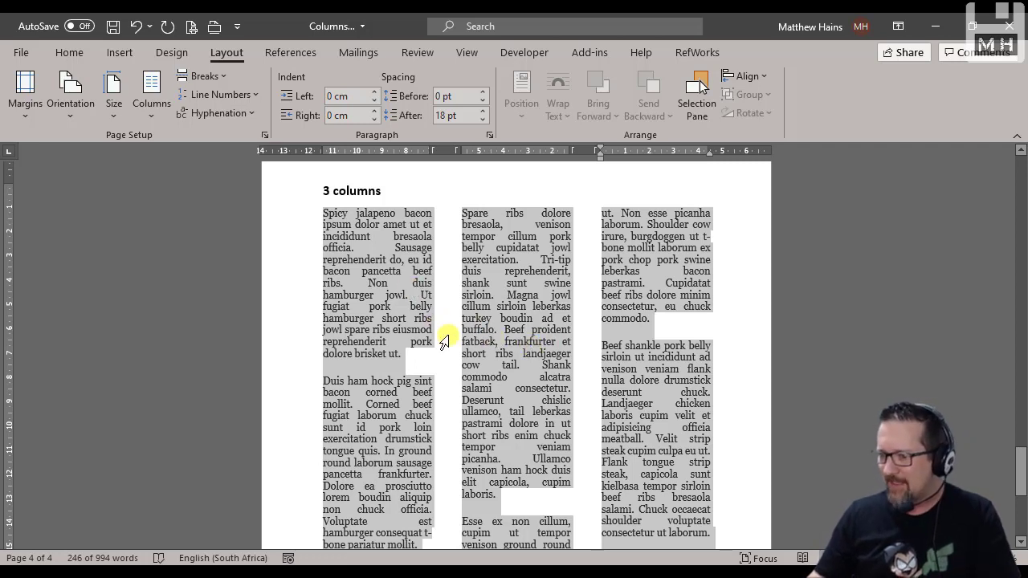
# Start a new paragraph at "Dolore ea prosciutto" on page 4 and insert a column break before it.
pyautogui.scroll(-1, 438, 332)
pyautogui.click(404, 402)
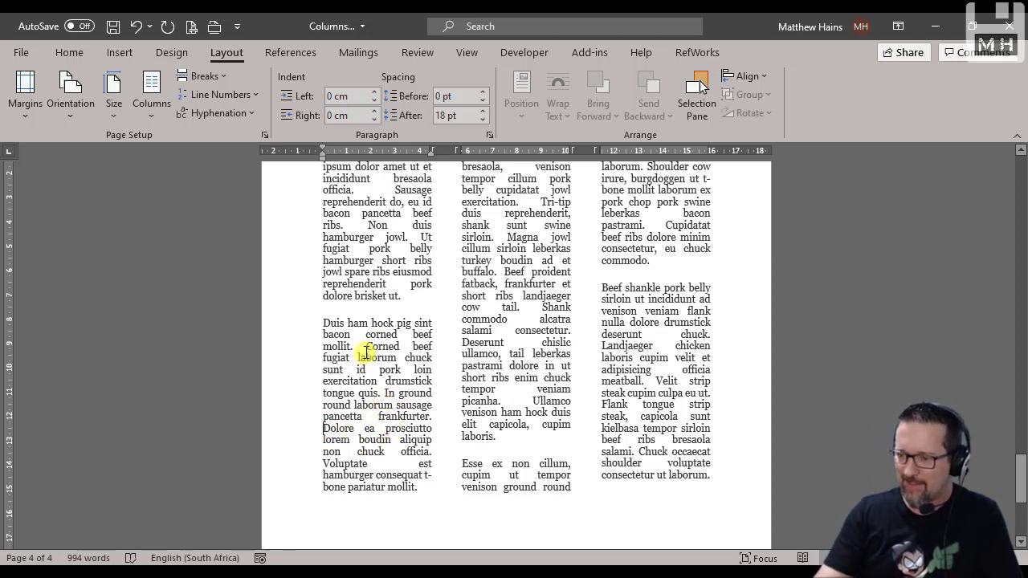
pyautogui.press('Return')
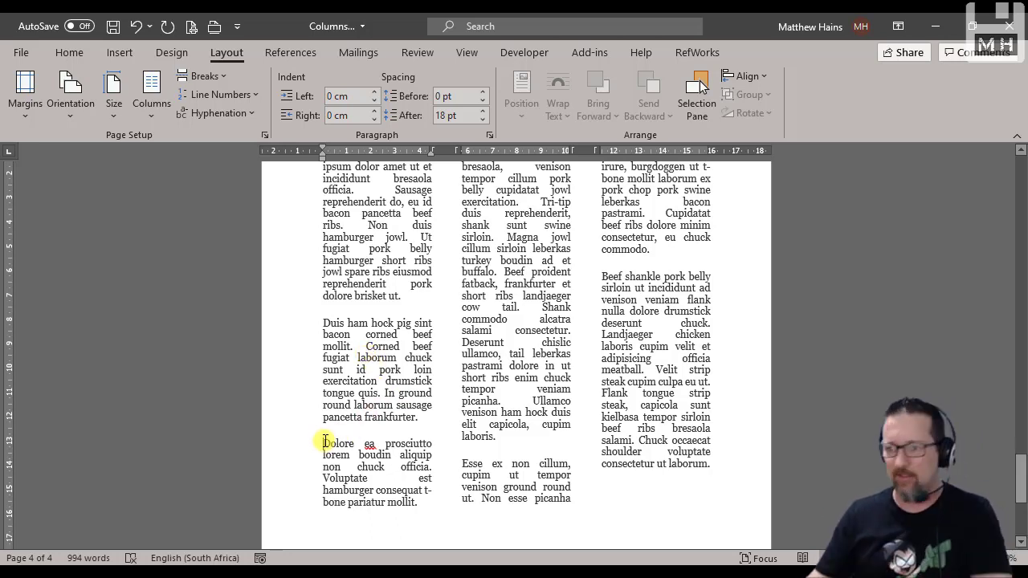
pyautogui.click(207, 76)
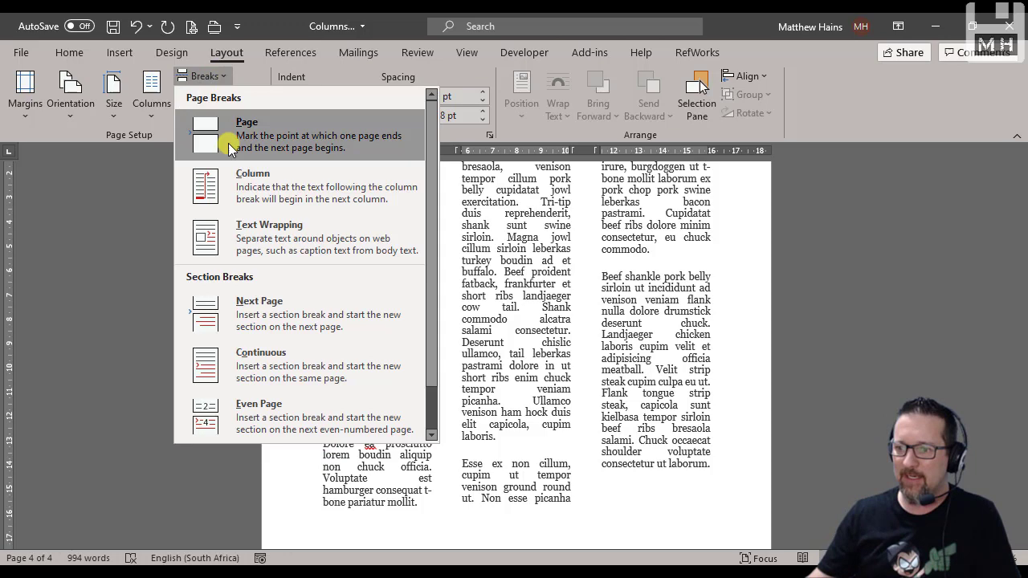
pyautogui.click(243, 187)
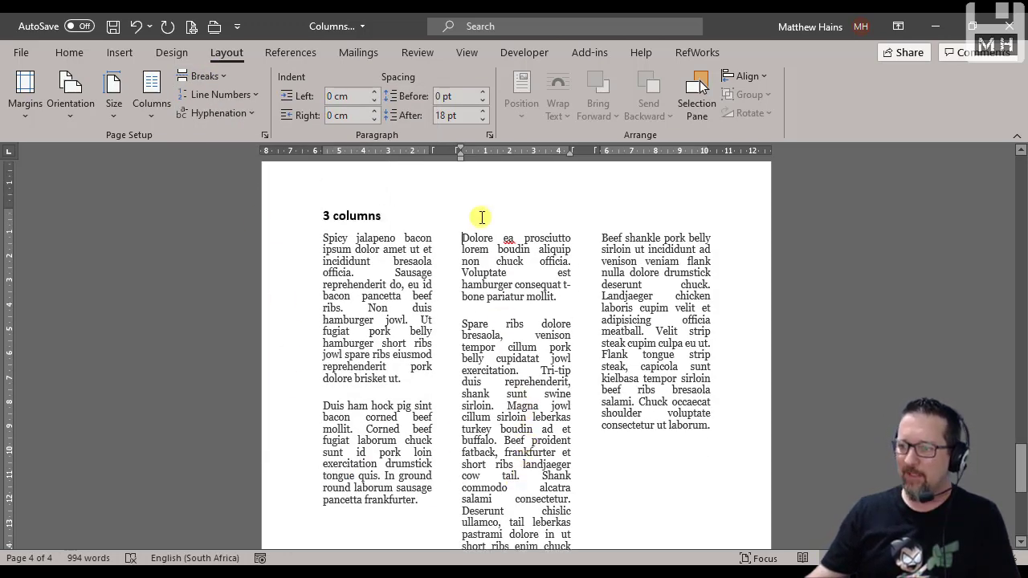
# Insert a column break before the paragraph "Esse ex non cillum" on page 4 to move it into the third column.
pyautogui.scroll(-7, 541, 337)
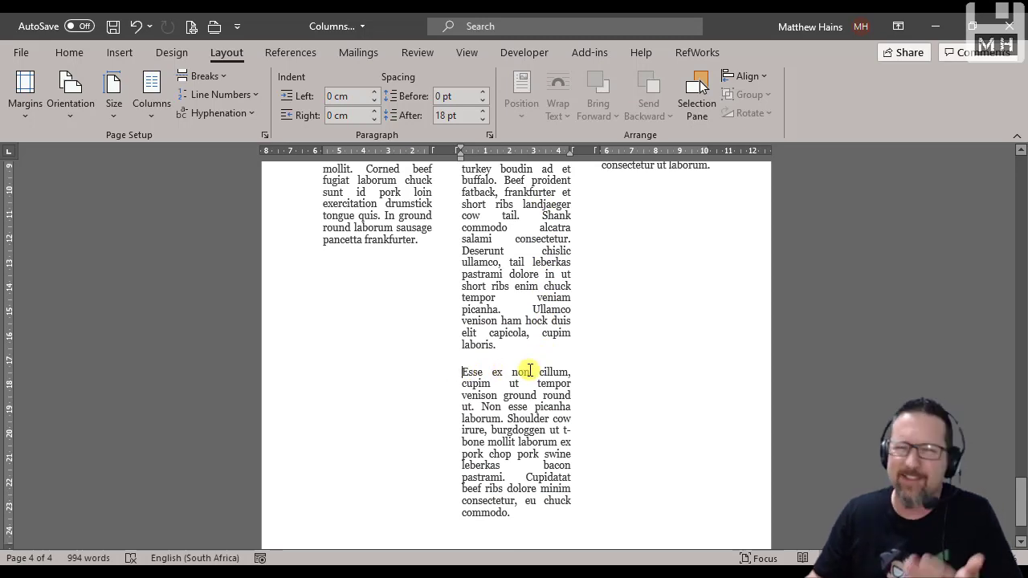
pyautogui.click(205, 77)
pyautogui.click(245, 183)
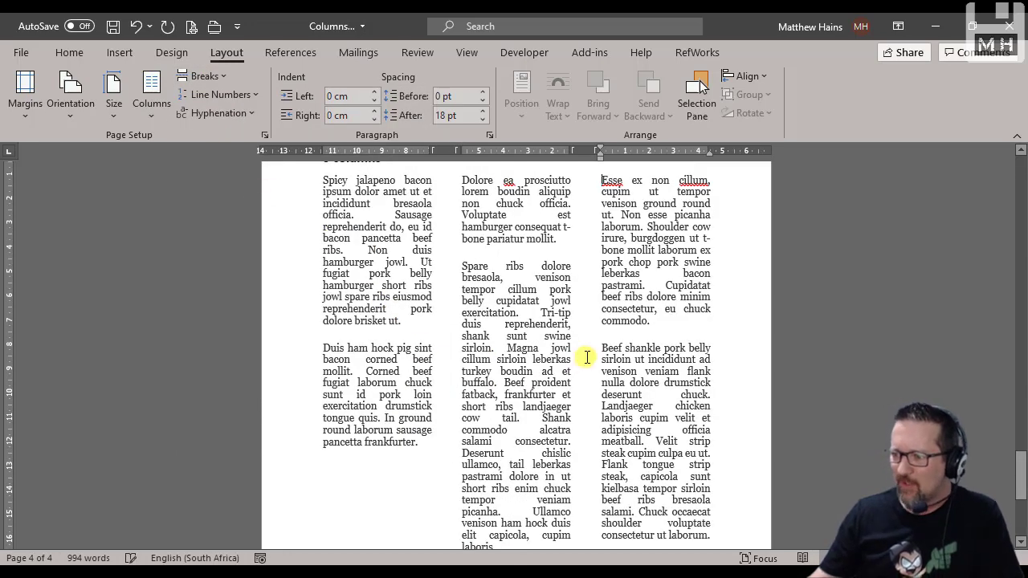
# Add a line between the columns of the three-column section on page 4, applied to this section.
pyautogui.scroll(1, 586, 357)
pyautogui.scroll(-5, 587, 357)
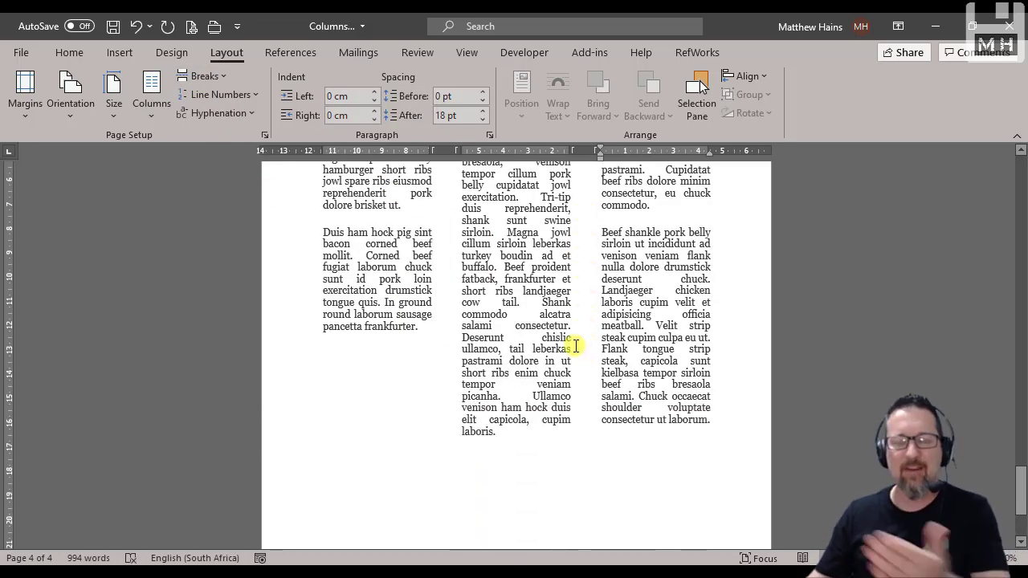
pyautogui.scroll(5, 564, 345)
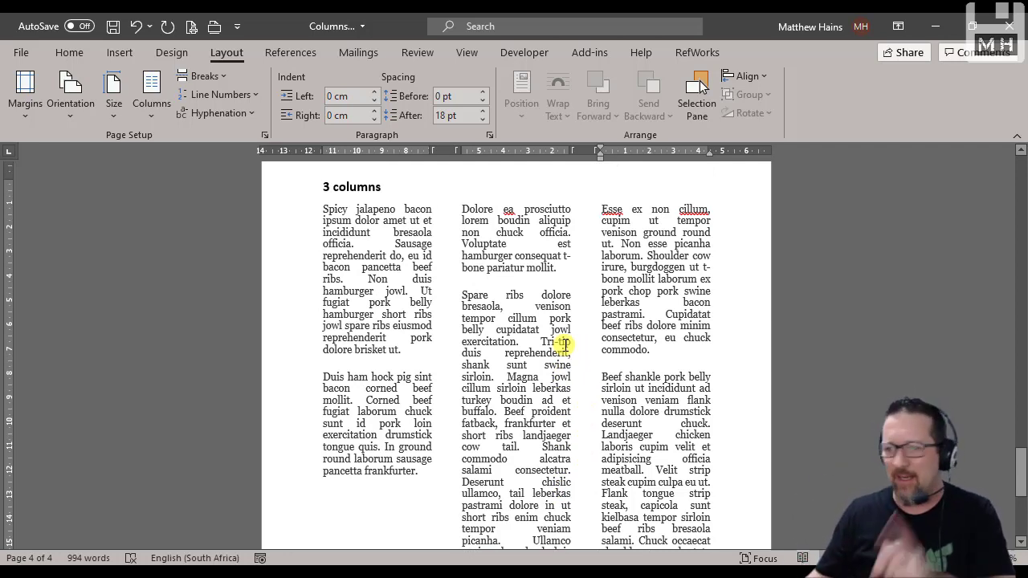
pyautogui.click(550, 319)
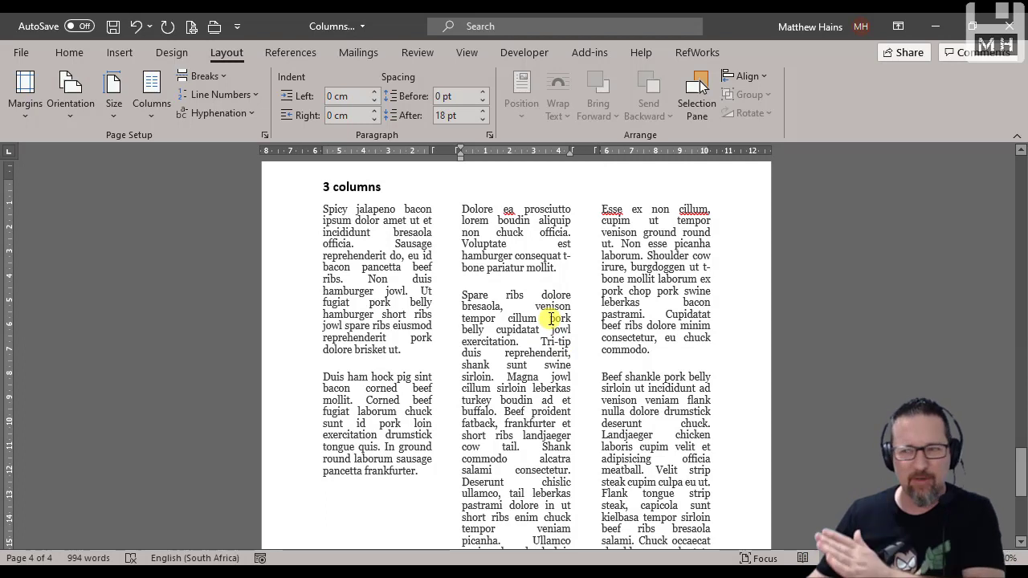
pyautogui.click(377, 281)
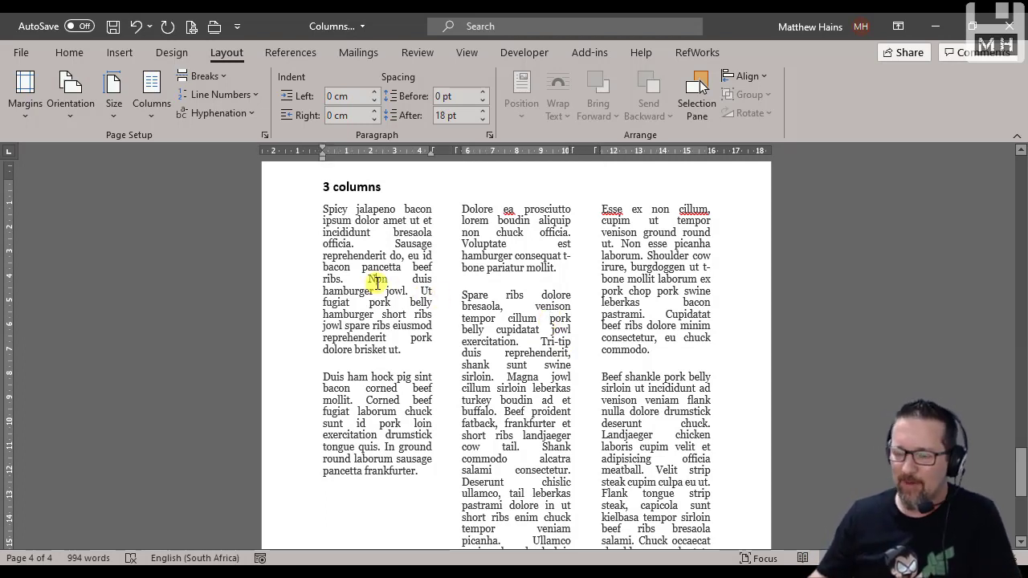
pyautogui.click(156, 121)
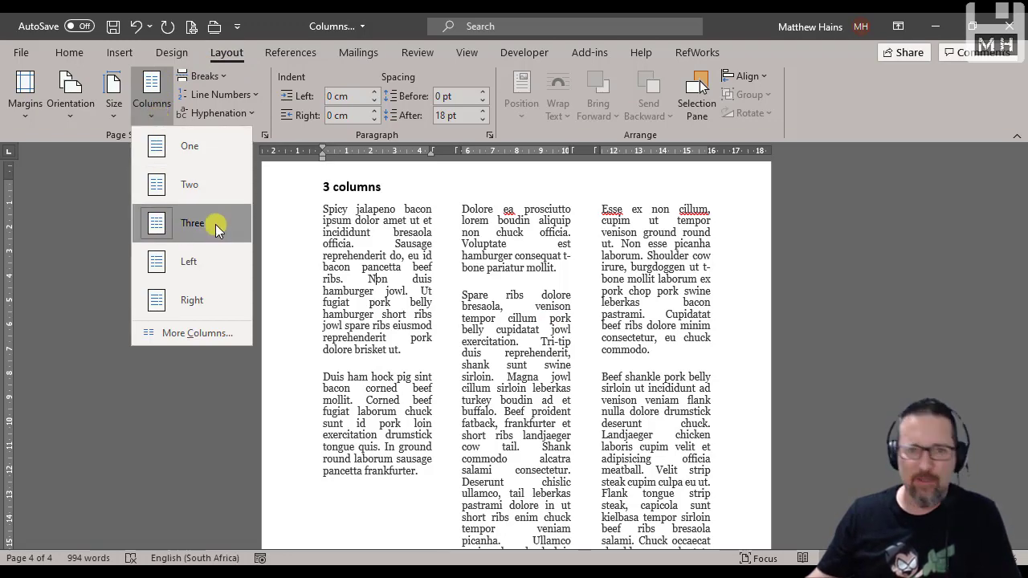
pyautogui.click(175, 336)
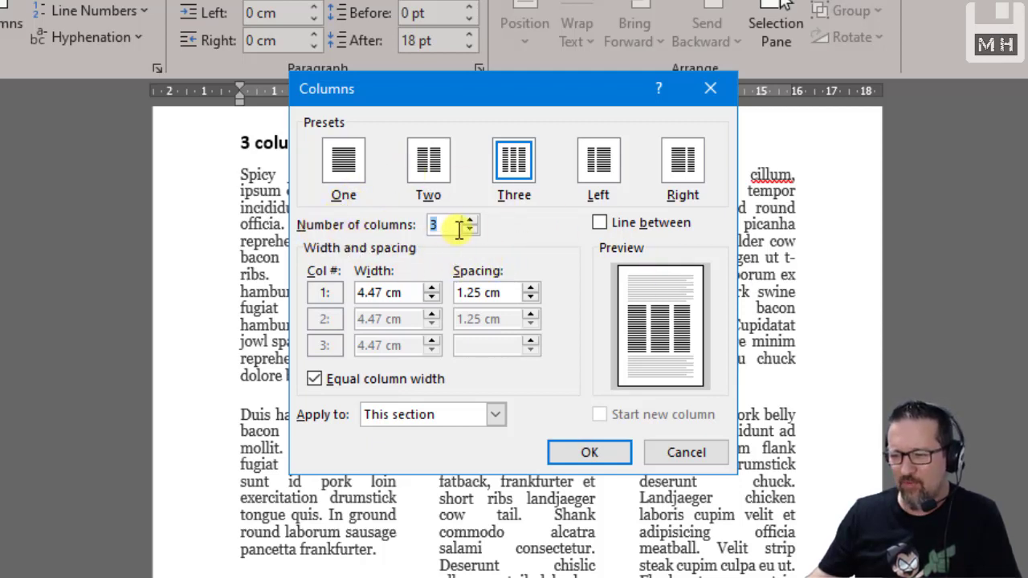
pyautogui.click(601, 224)
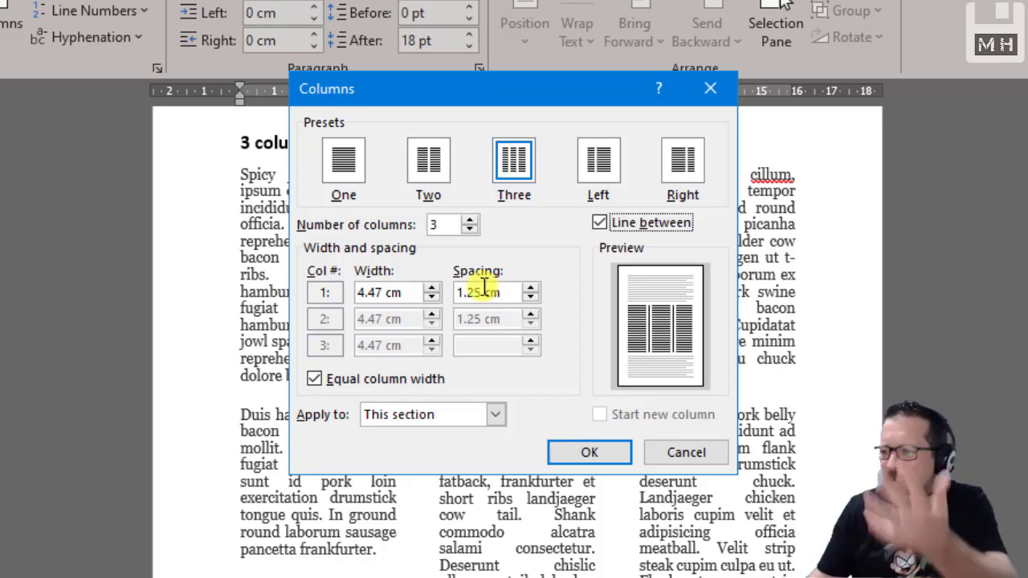
pyautogui.click(599, 452)
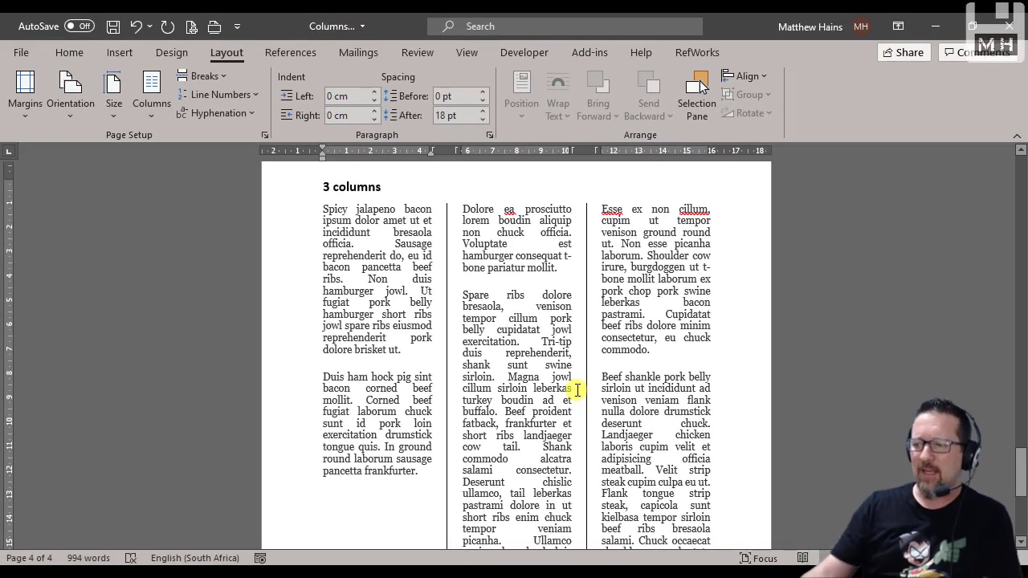
# Examine the divided three-column layout along page 4 and the two-column text on page 3.
pyautogui.scroll(-4, 706, 330)
pyautogui.scroll(1, 699, 353)
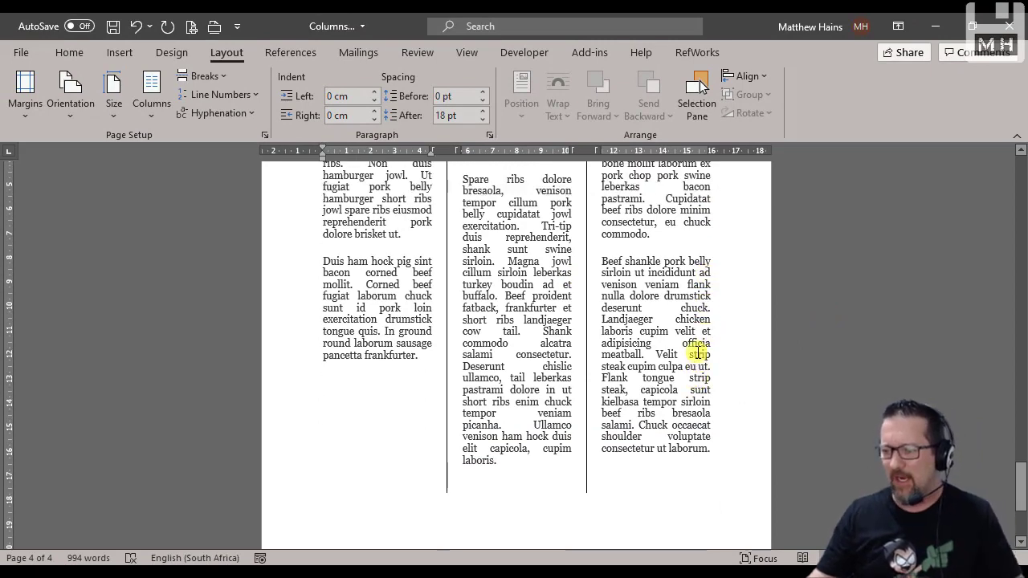
pyautogui.scroll(5, 697, 354)
pyautogui.keyDown('ctrl'); pyautogui.scroll(2, 698, 353); pyautogui.keyUp('ctrl')
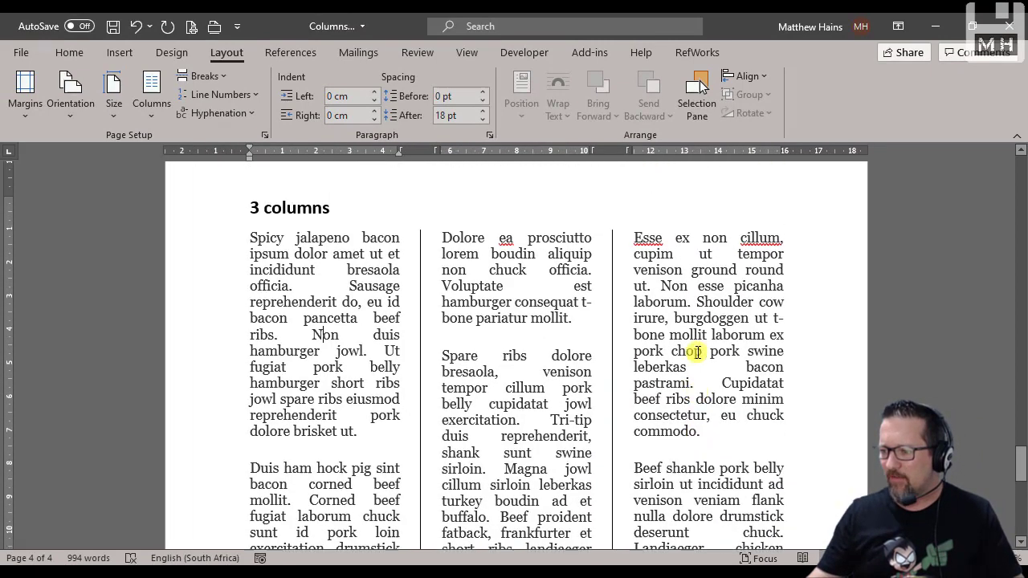
pyautogui.scroll(2, 697, 353)
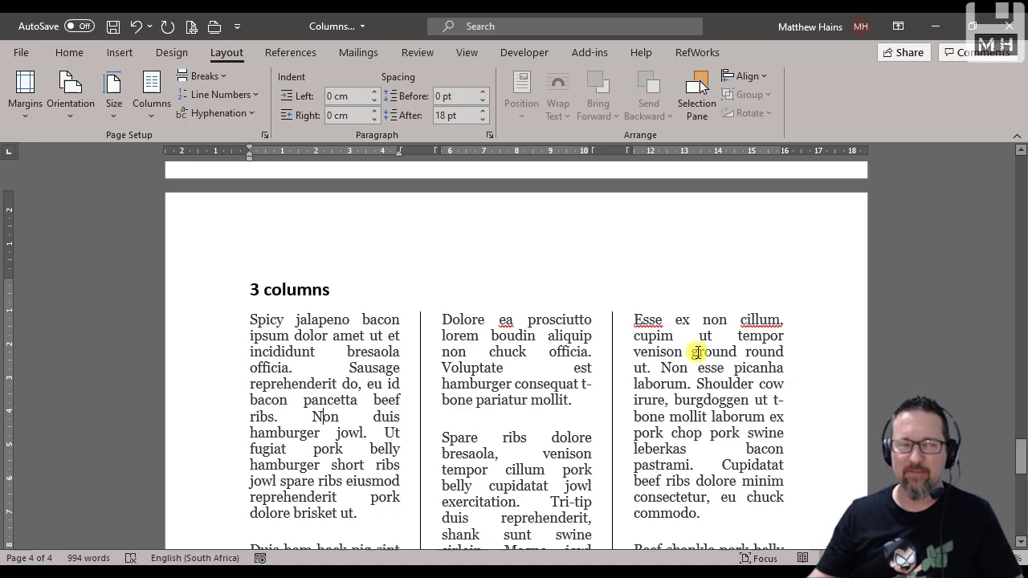
pyautogui.scroll(-10, 698, 352)
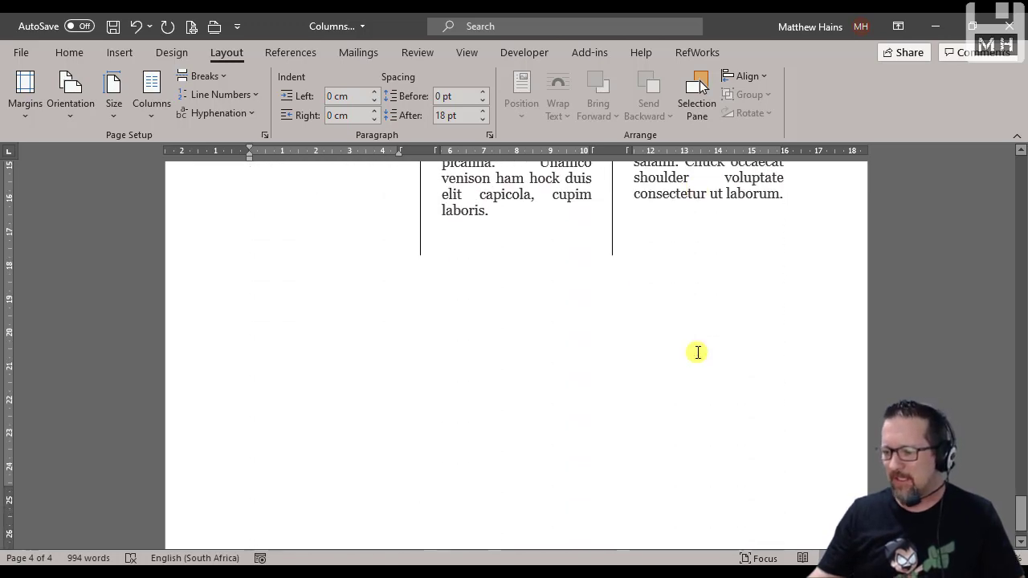
pyautogui.scroll(3, 698, 351)
pyautogui.keyDown('ctrl'); pyautogui.scroll(-1, 697, 352); pyautogui.keyUp('ctrl')
pyautogui.scroll(3, 697, 352)
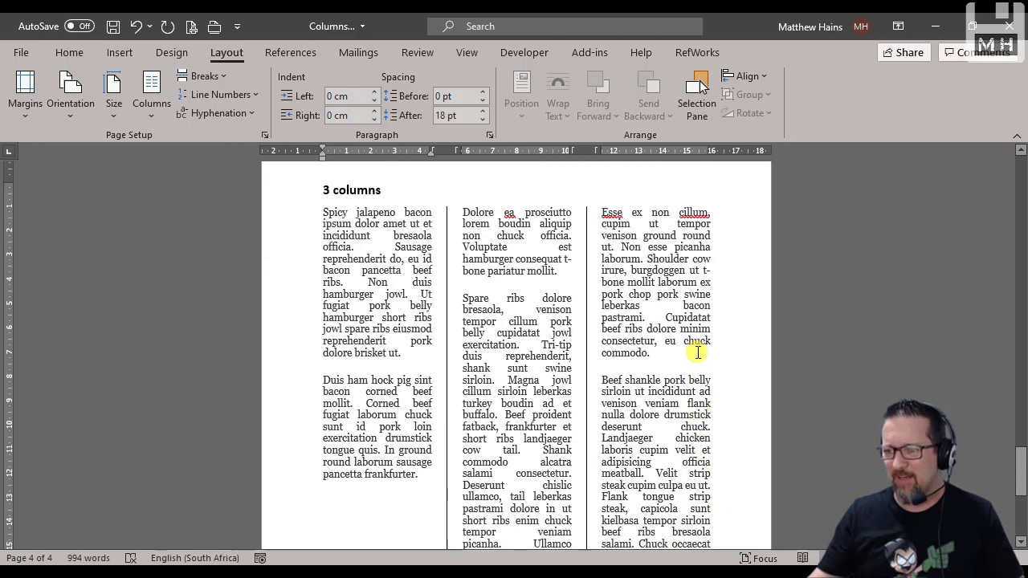
pyautogui.scroll(7, 698, 354)
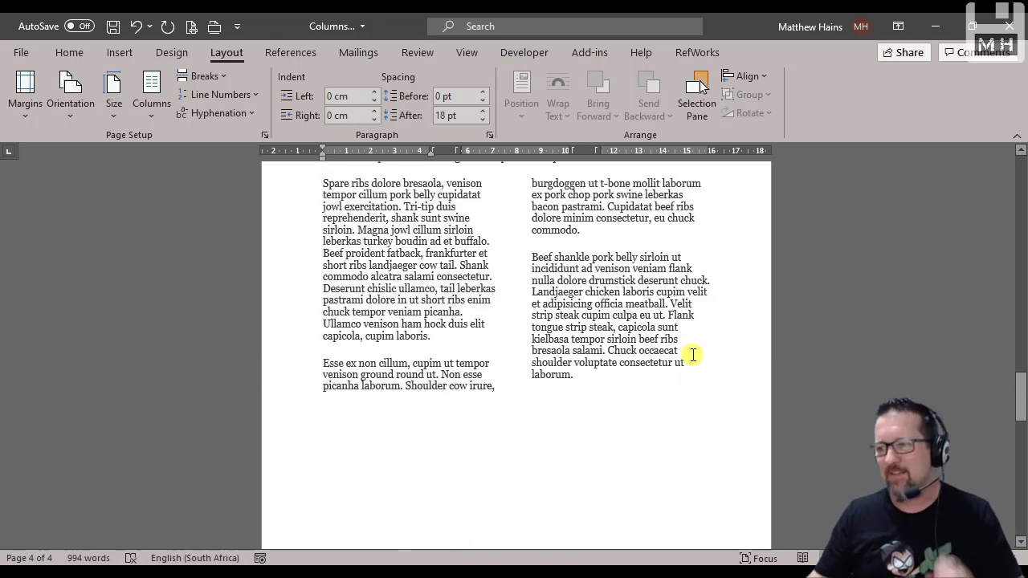
pyautogui.scroll(3, 693, 354)
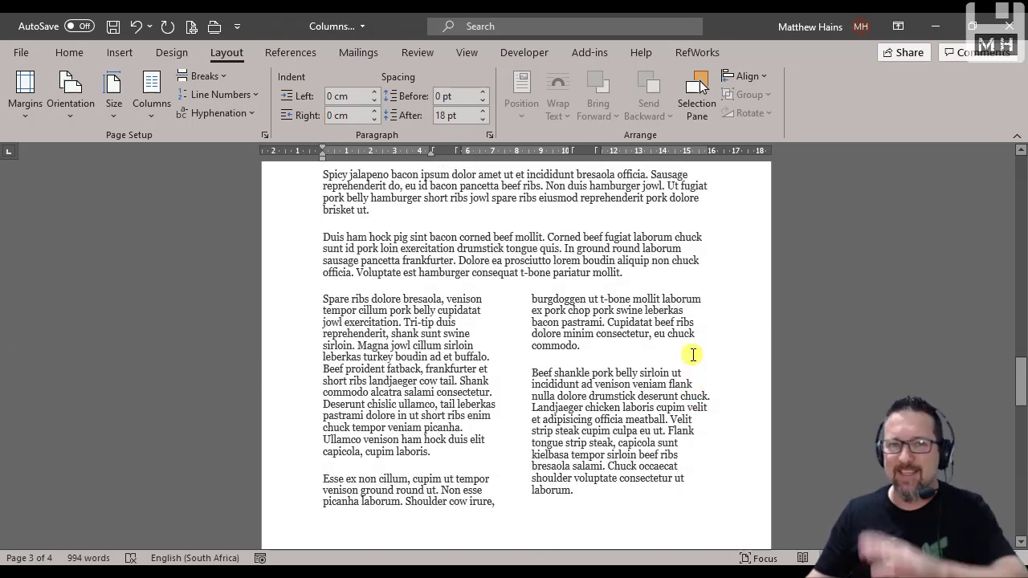